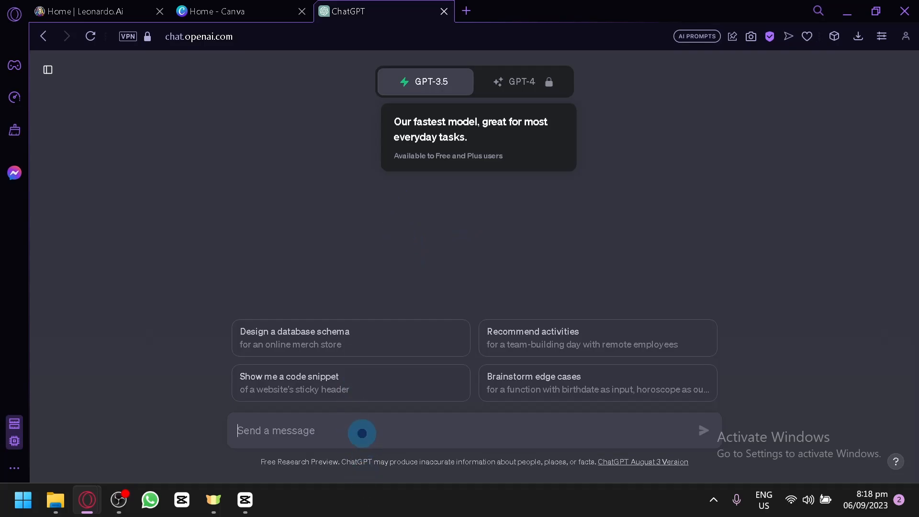
Step: Look over the open ChatGPT, Canva and Leonardo.Ai pages, ending on the Leonardo.Ai home page
click(73, 9)
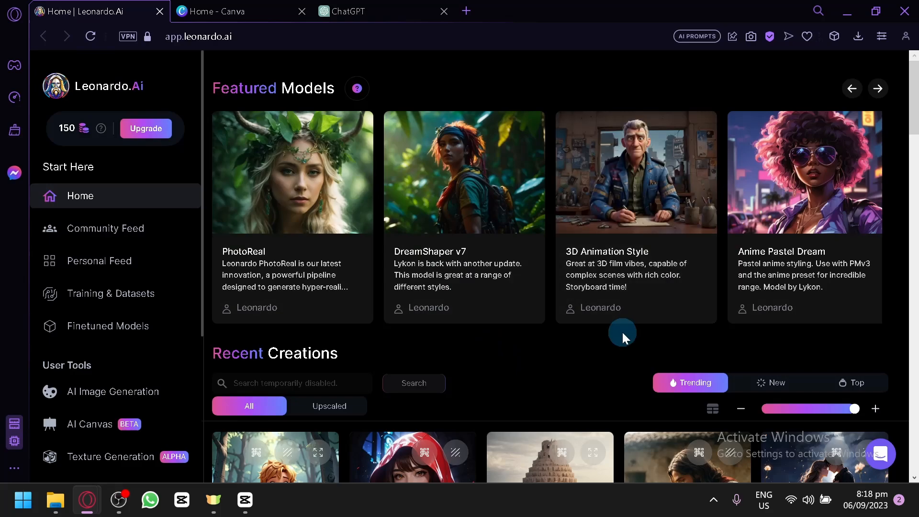
click(404, 7)
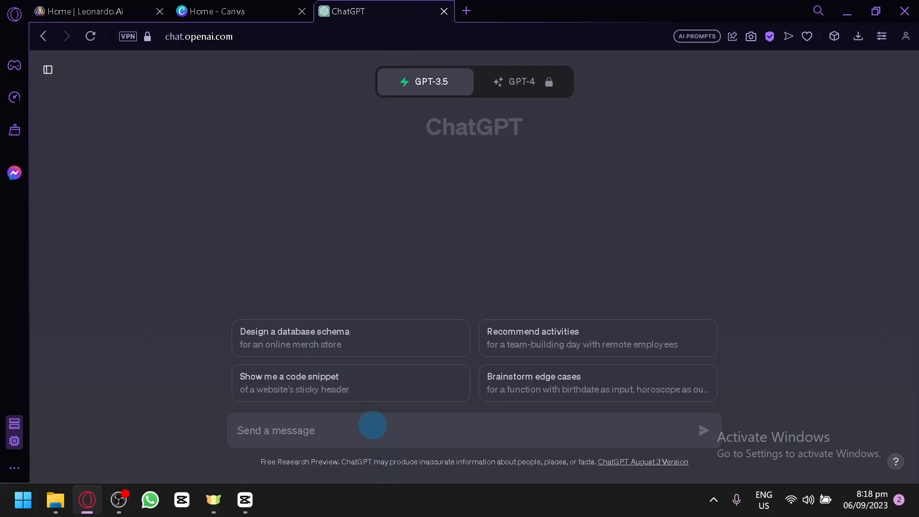
click(113, 9)
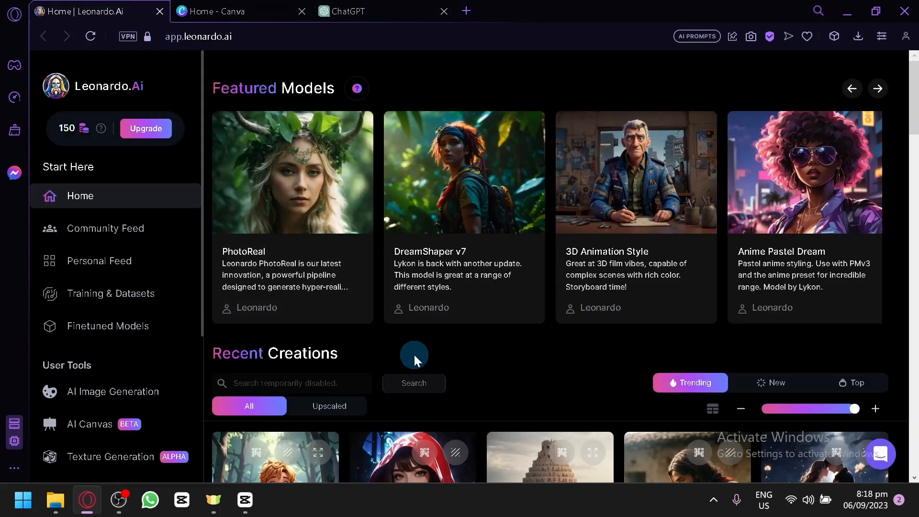
click(236, 7)
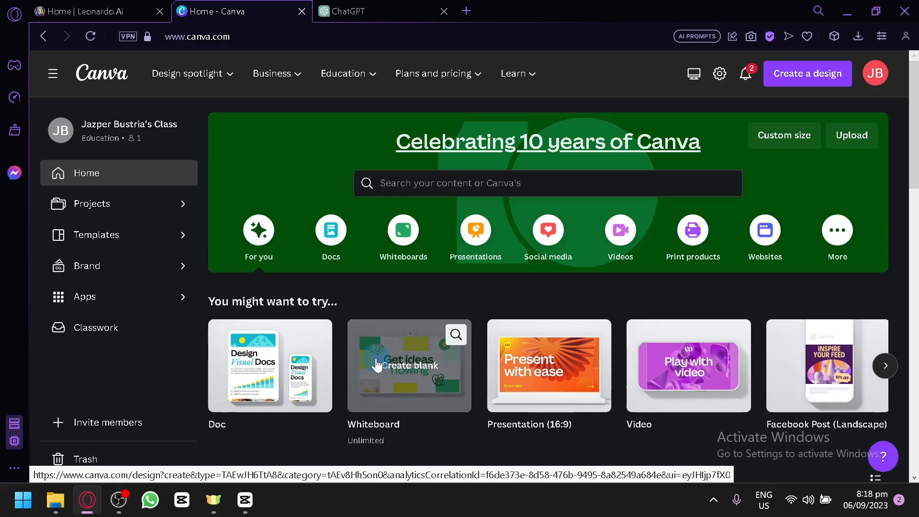
click(110, 4)
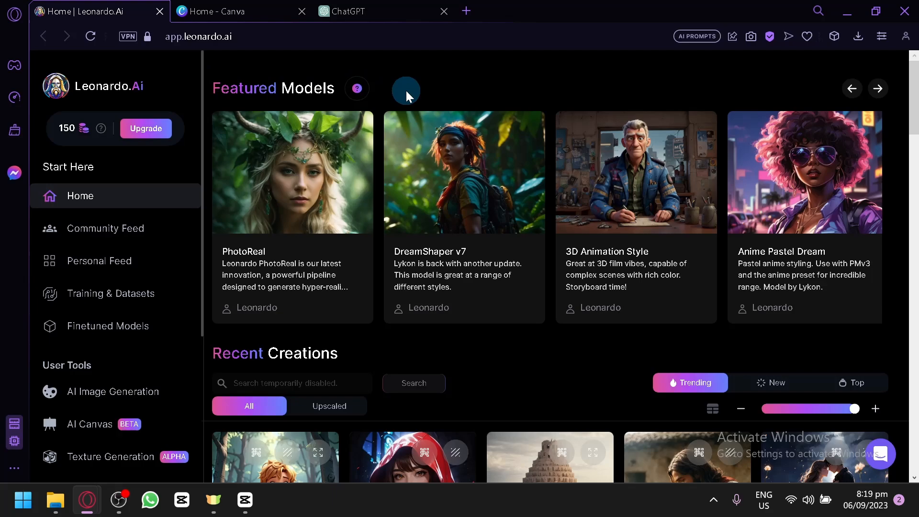
Step: Browse the trending images in the Recent Creations gallery on the Leonardo.Ai home page
scroll(708, 306, down, 8)
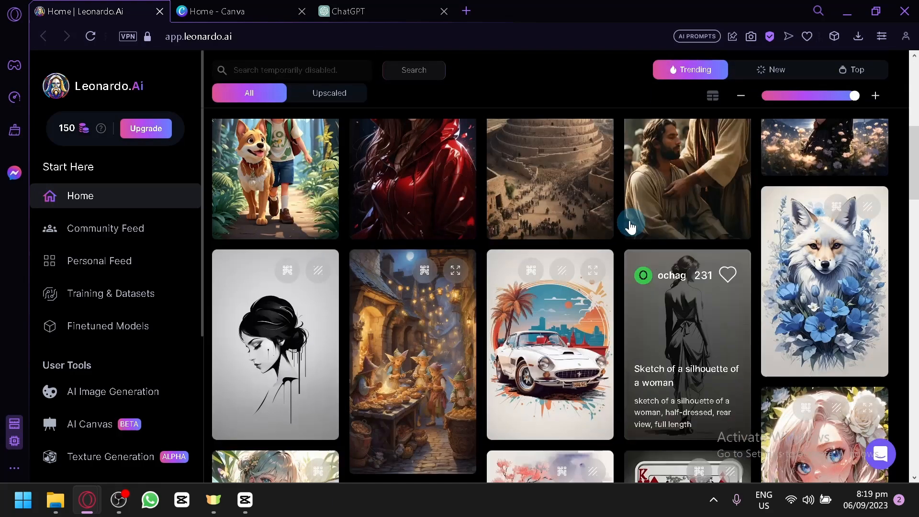
scroll(624, 222, up, 2)
scroll(624, 223, up, 2)
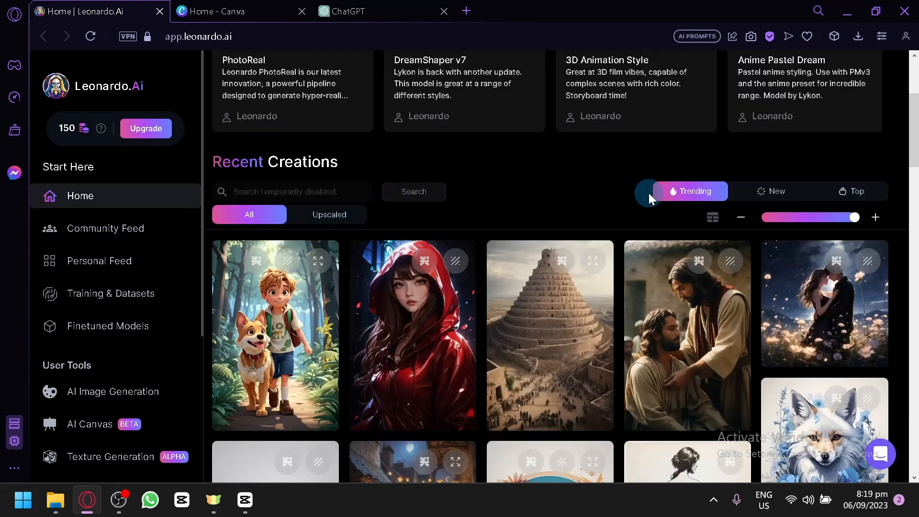
scroll(657, 263, down, 6)
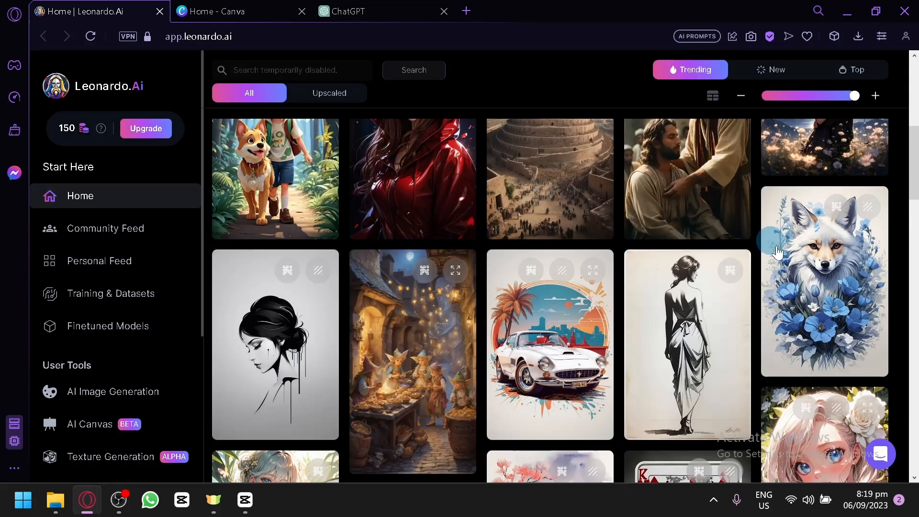
scroll(794, 317, down, 4)
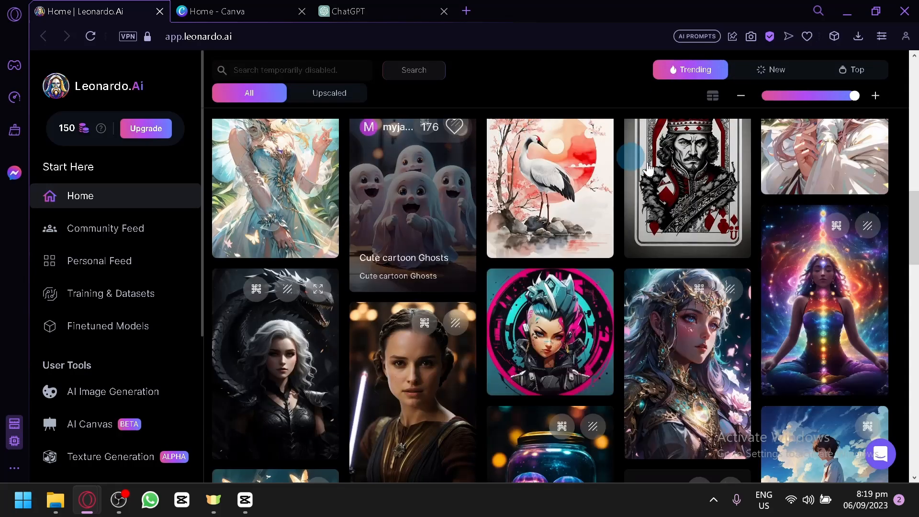
scroll(682, 182, down, 2)
scroll(685, 187, down, 5)
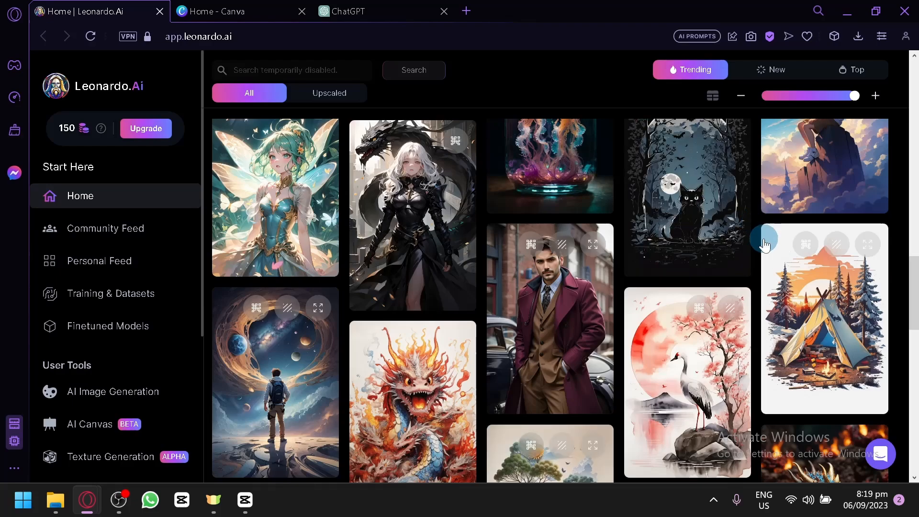
scroll(764, 245, down, 6)
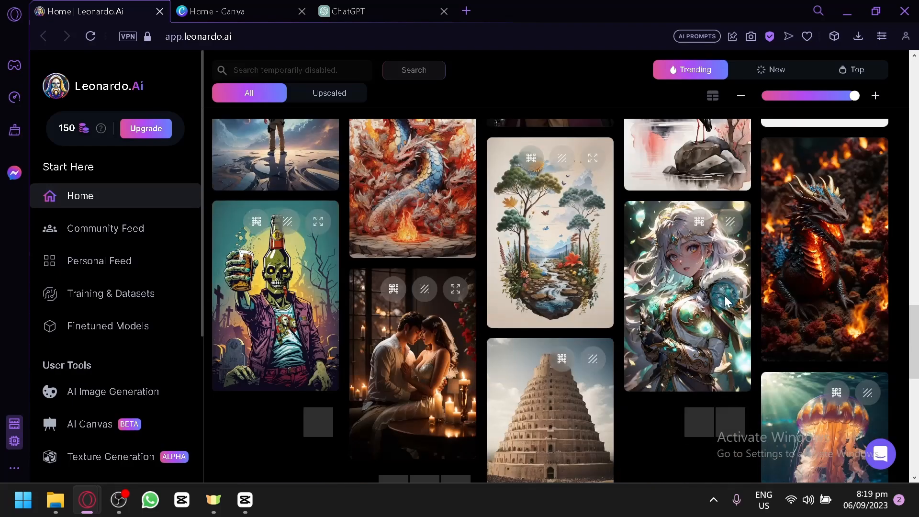
Step: View the prompt details of the "A fiery inferno of miniature dragons" image, and return to the gallery
mouse_move(724, 301)
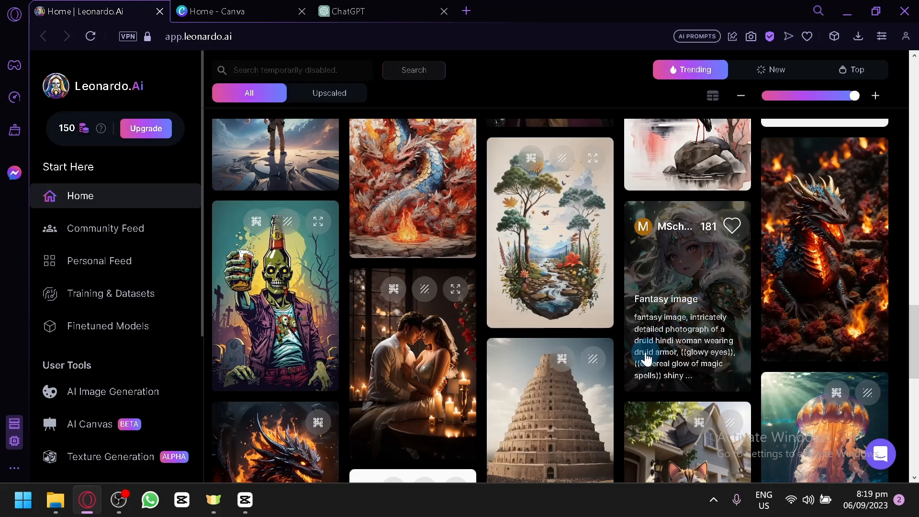
mouse_move(838, 258)
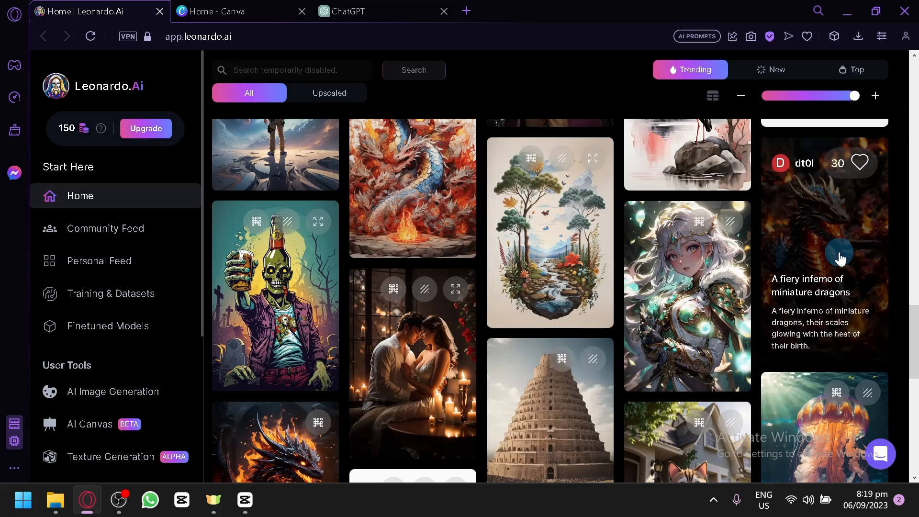
click(809, 263)
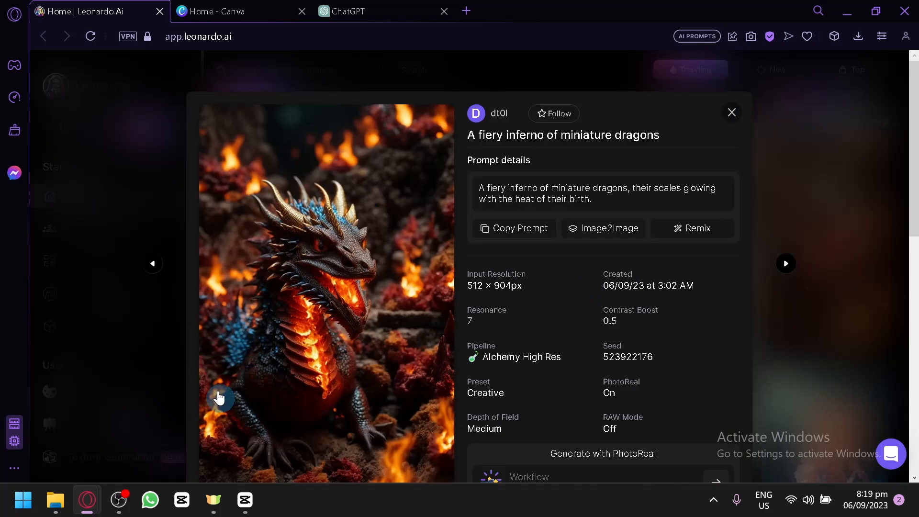
click(116, 203)
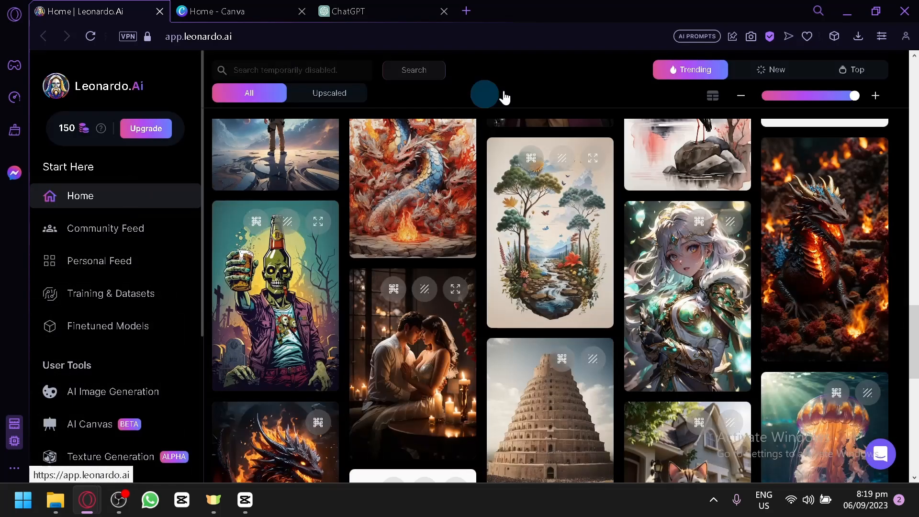
Step: Examine more of the trending community creations further down the gallery for their styles and prompts
scroll(830, 295, down, 4)
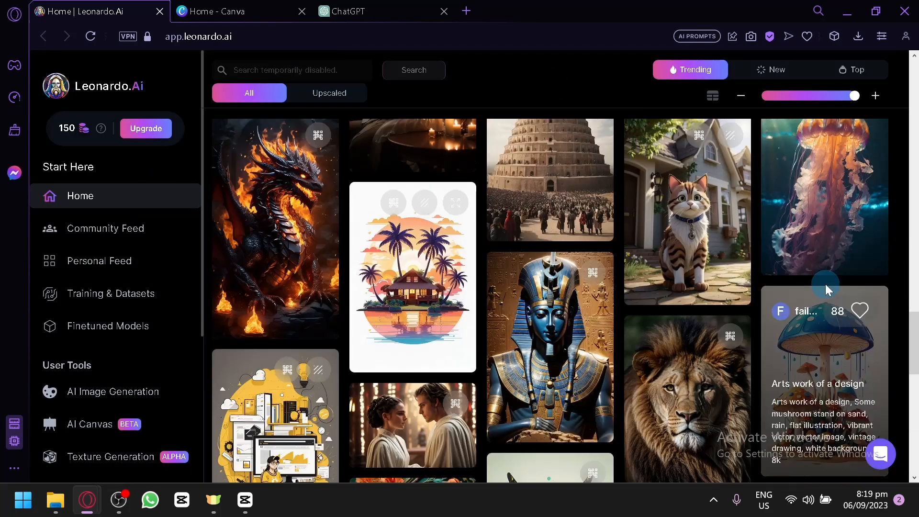
scroll(813, 287, down, 3)
scroll(784, 272, down, 2)
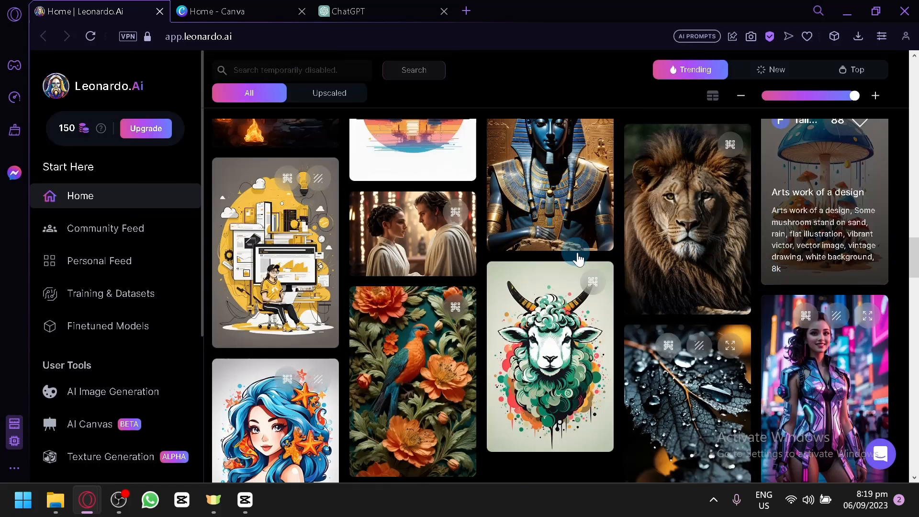
scroll(570, 253, down, 2)
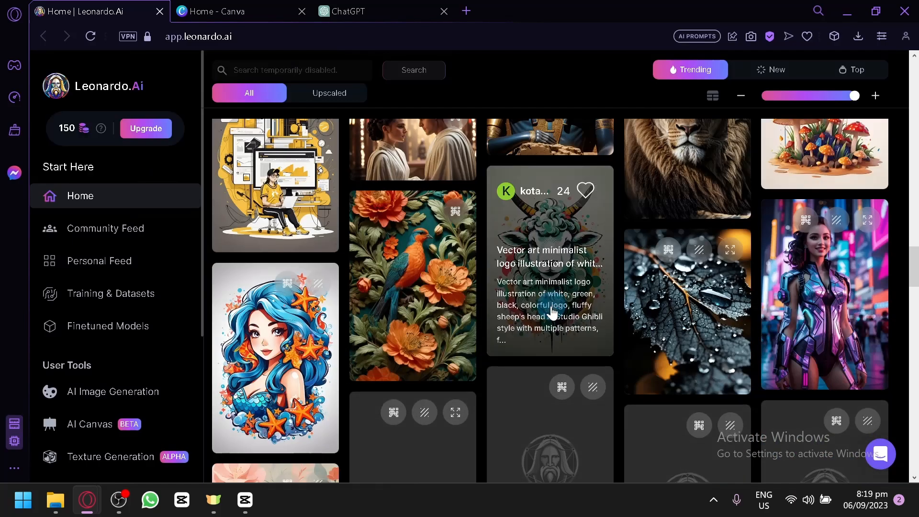
scroll(577, 357, down, 2)
scroll(577, 357, down, 4)
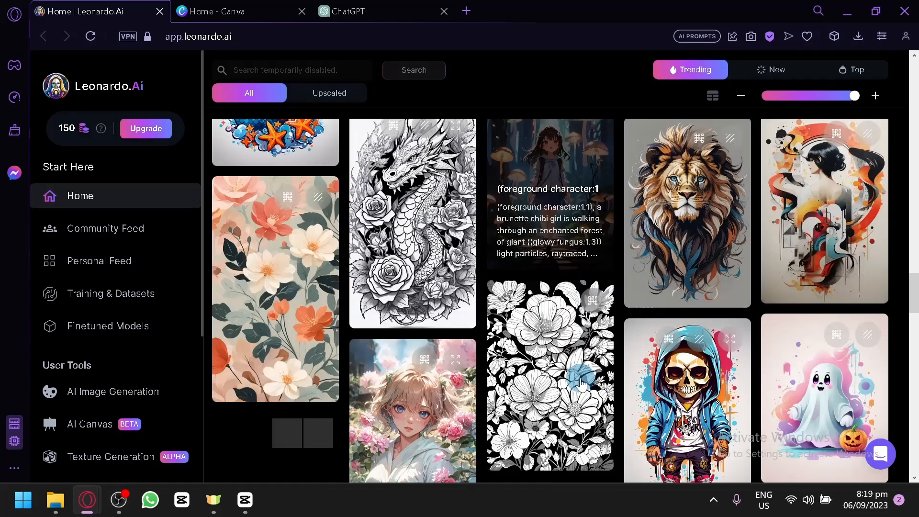
scroll(581, 384, down, 4)
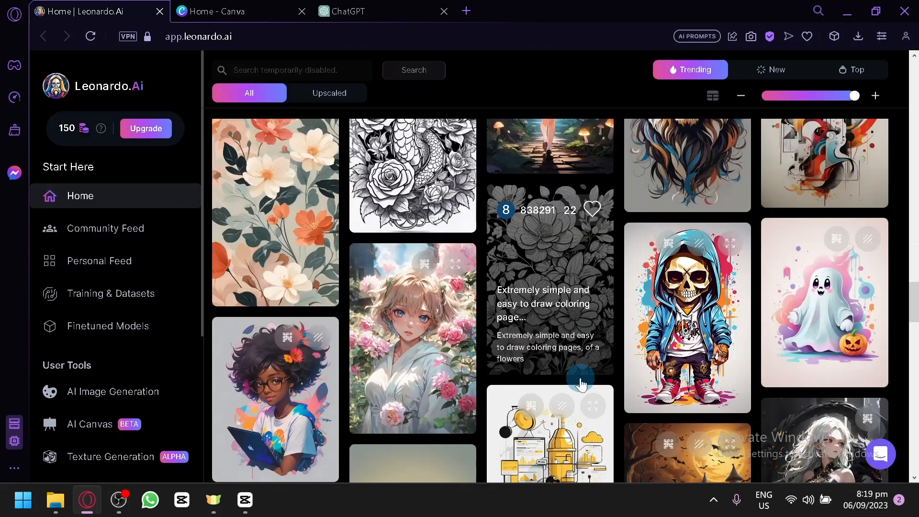
scroll(581, 384, up, 2)
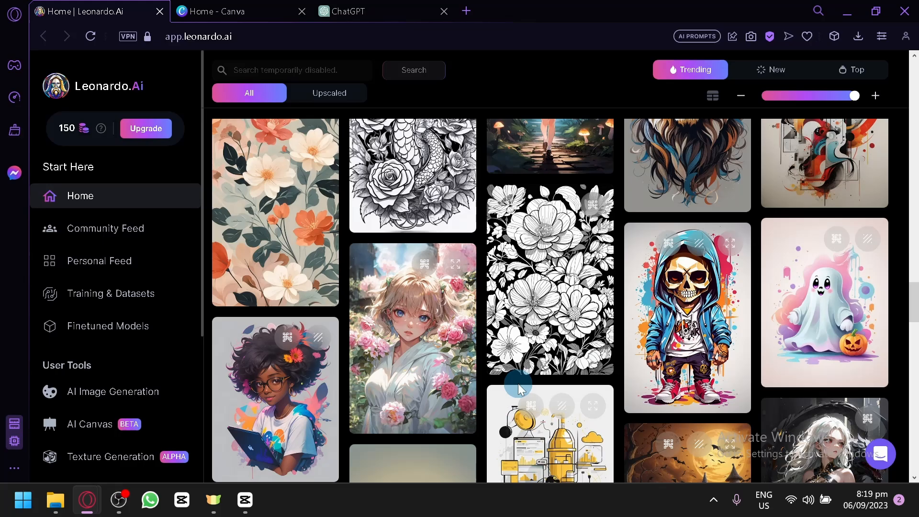
scroll(596, 306, down, 15)
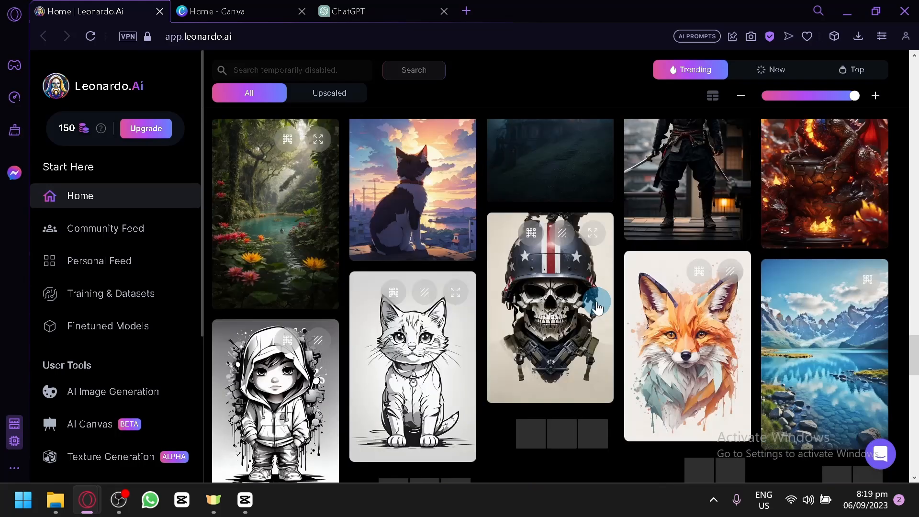
scroll(596, 301, down, 4)
scroll(711, 237, down, 5)
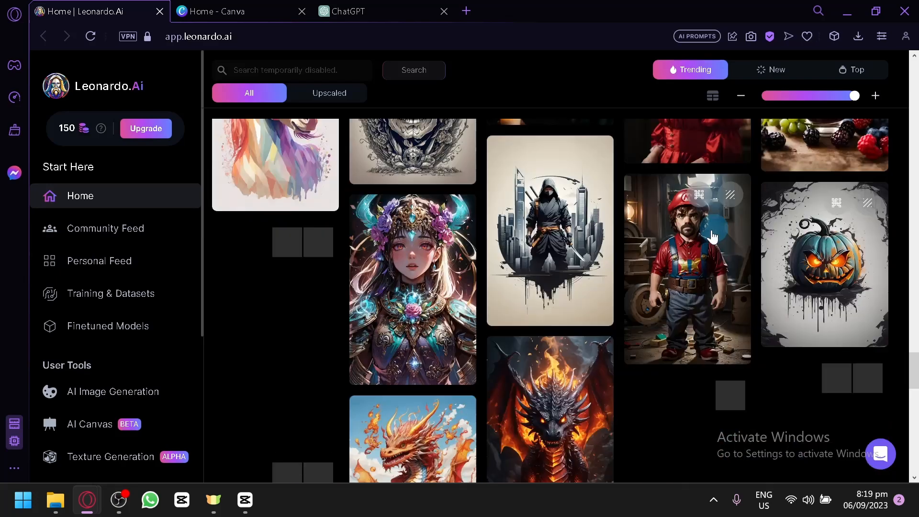
scroll(712, 236, down, 4)
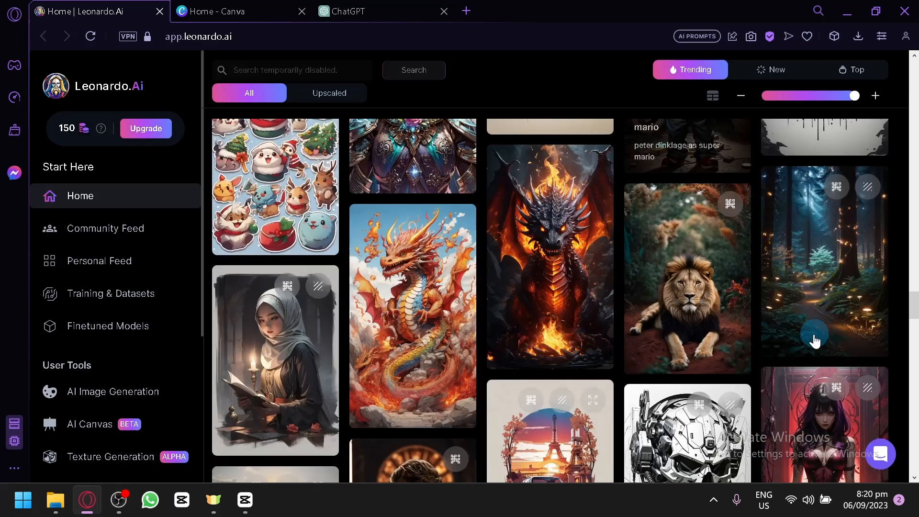
scroll(756, 334, down, 4)
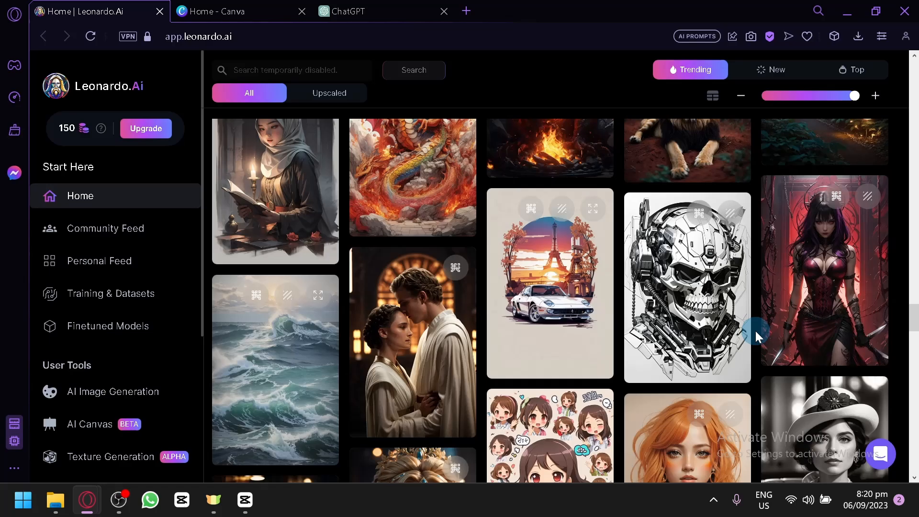
scroll(756, 329, down, 8)
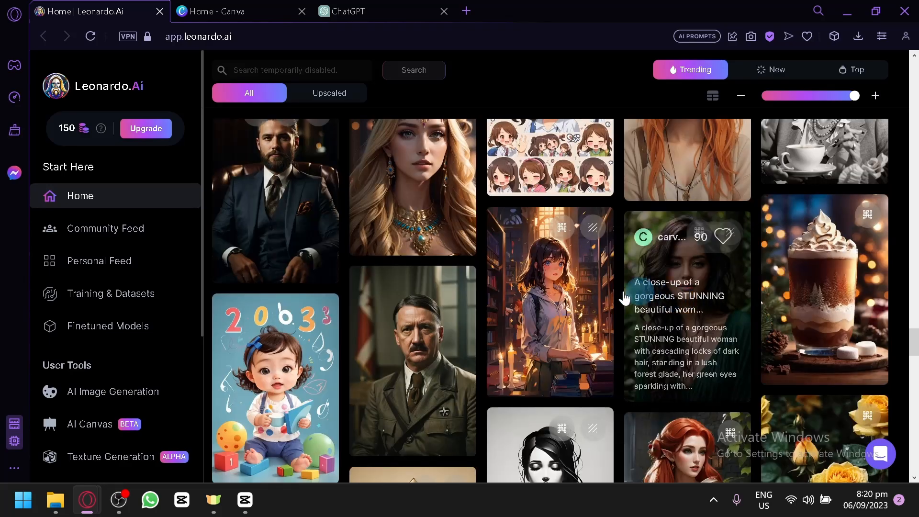
scroll(555, 220, down, 10)
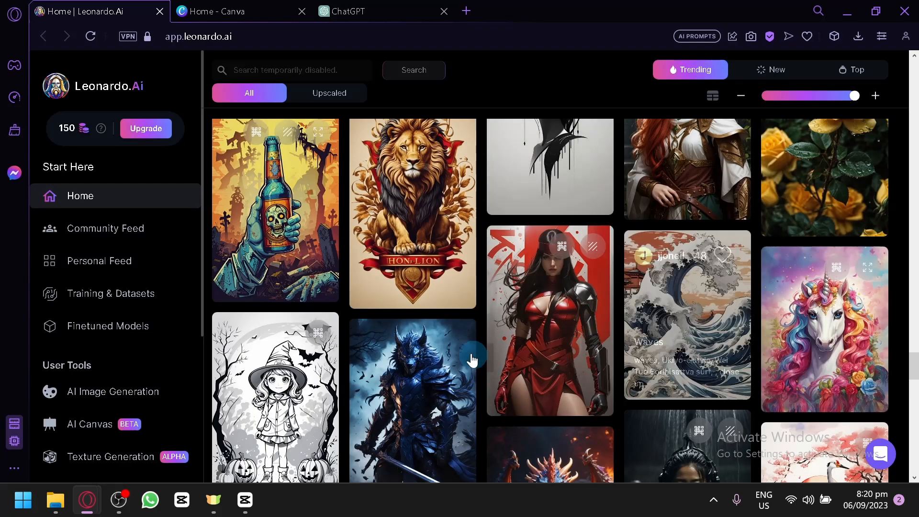
scroll(590, 211, down, 6)
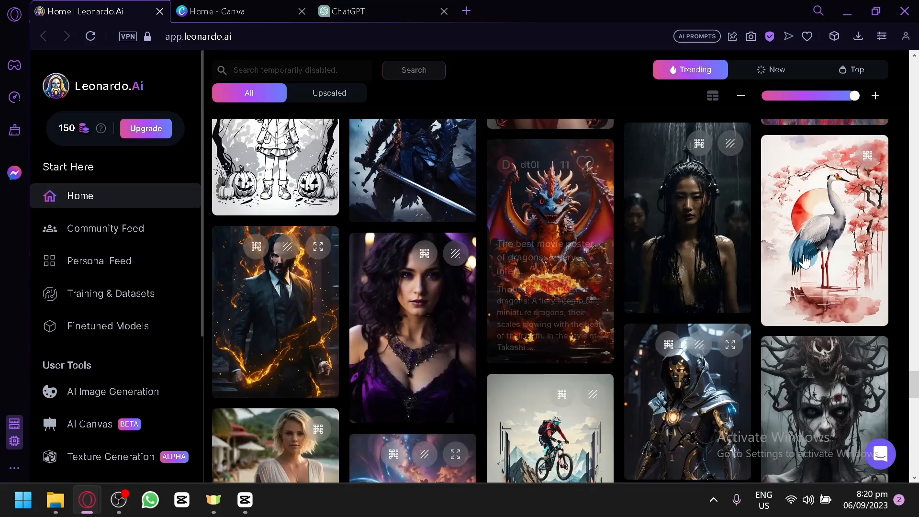
scroll(804, 262, up, 4)
scroll(789, 277, down, 10)
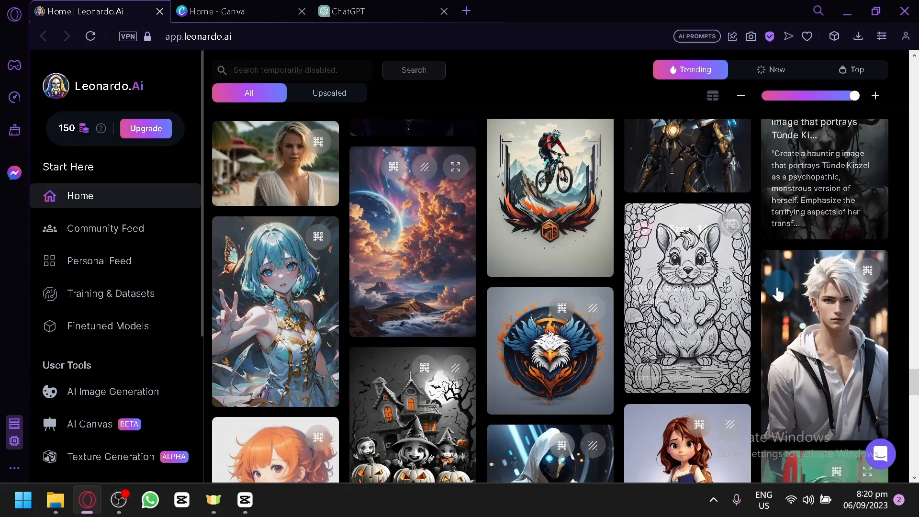
Step: Look through the featured models and start an image generation with the 3D Animation Style model
scroll(794, 287, up, 20)
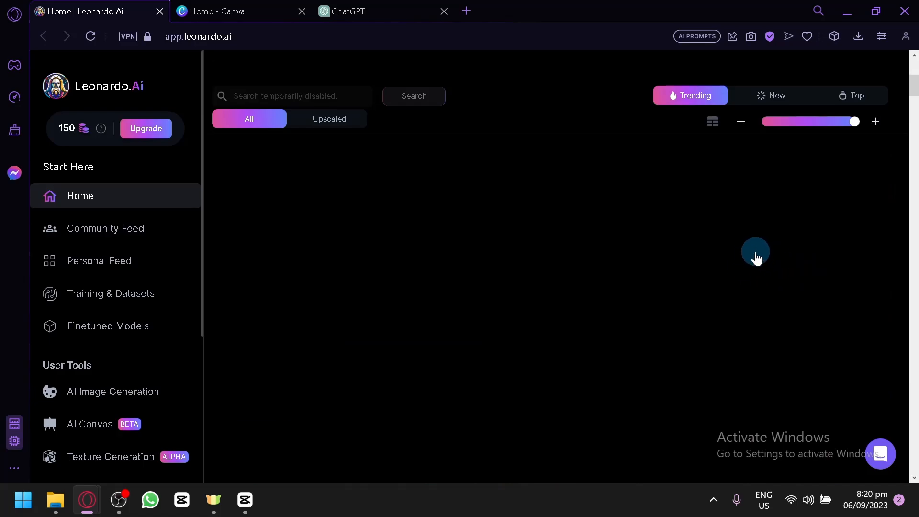
scroll(755, 257, up, 6)
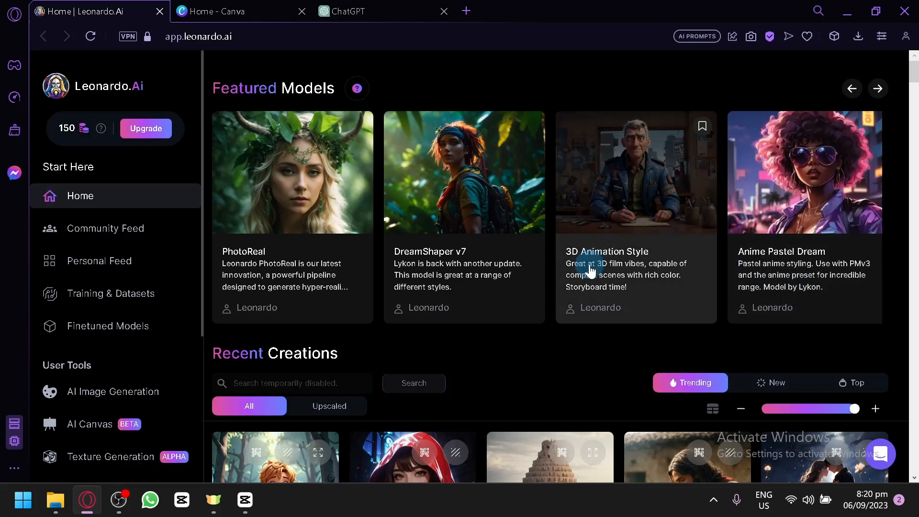
click(879, 91)
click(877, 89)
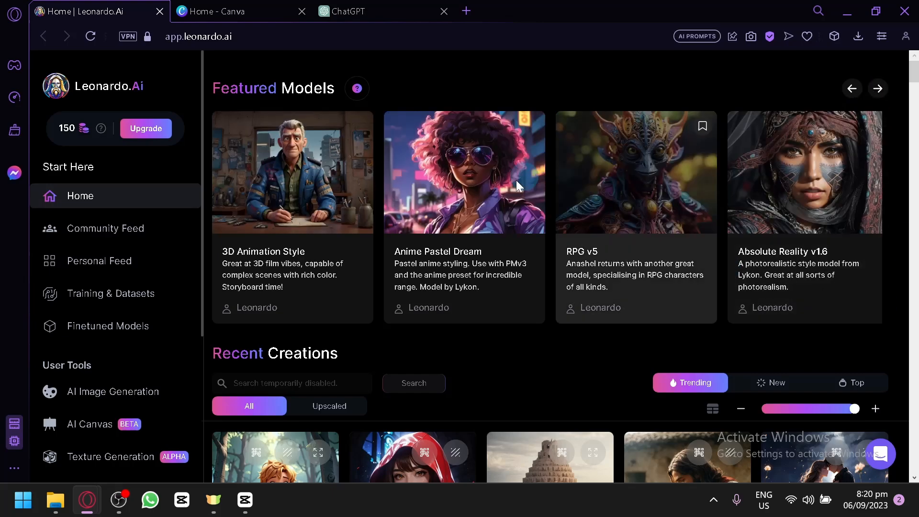
click(852, 90)
click(476, 205)
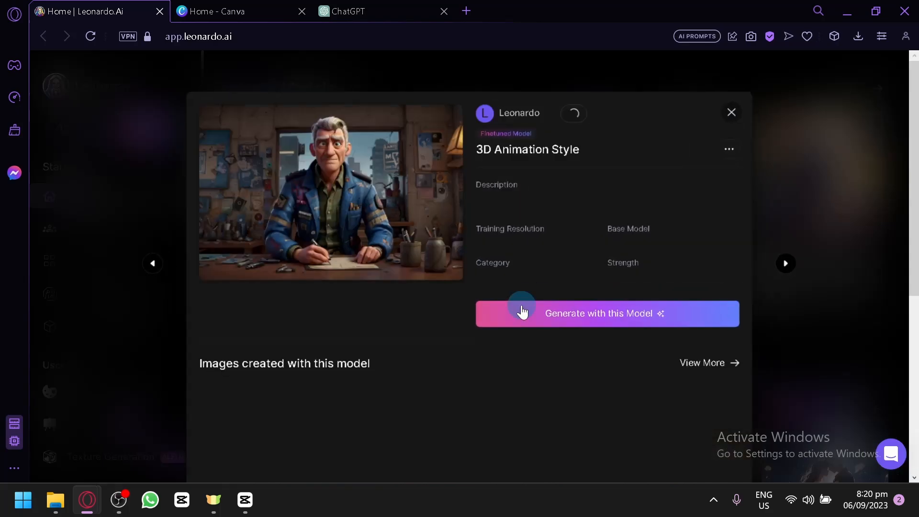
click(523, 314)
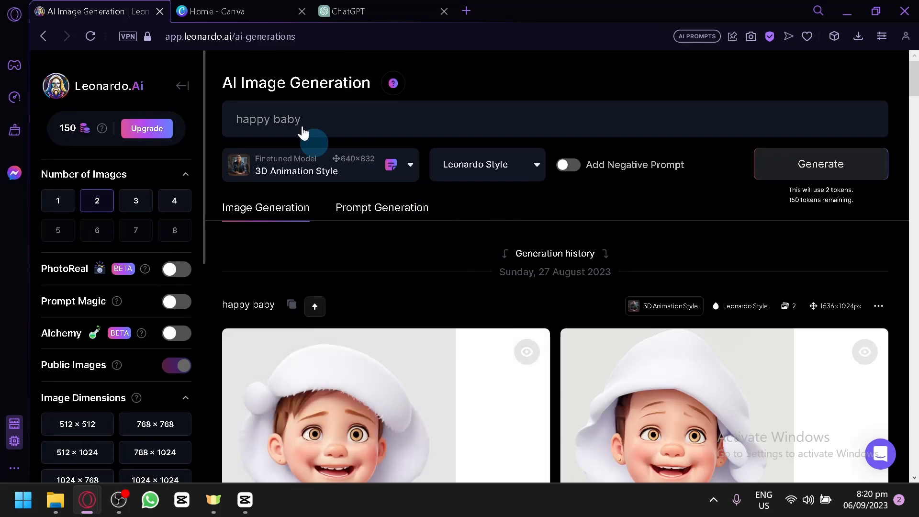
Step: Clear the "happy baby" image prompt and switch to ChatGPT
drag(321, 121, 187, 129)
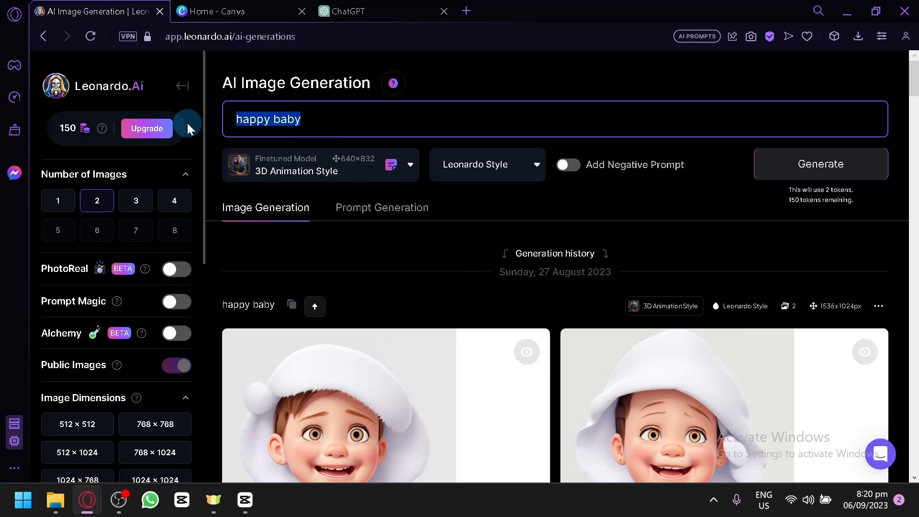
key(BackSpace)
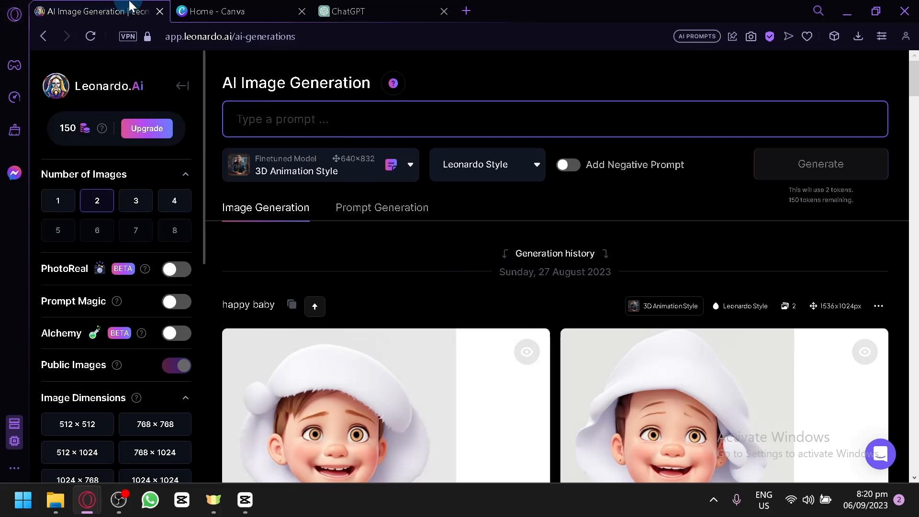
click(358, 7)
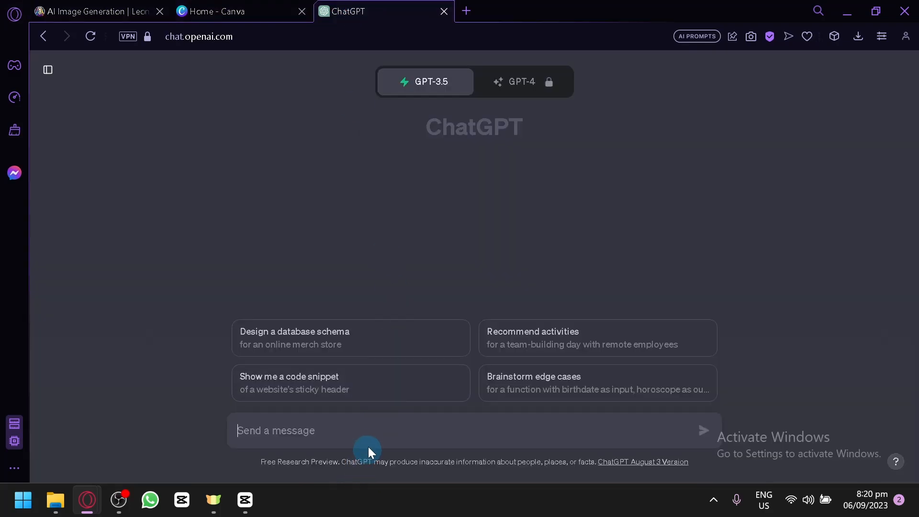
Step: Ask ChatGPT to "give me 3 simple topic for a children's book"
text(ive me )
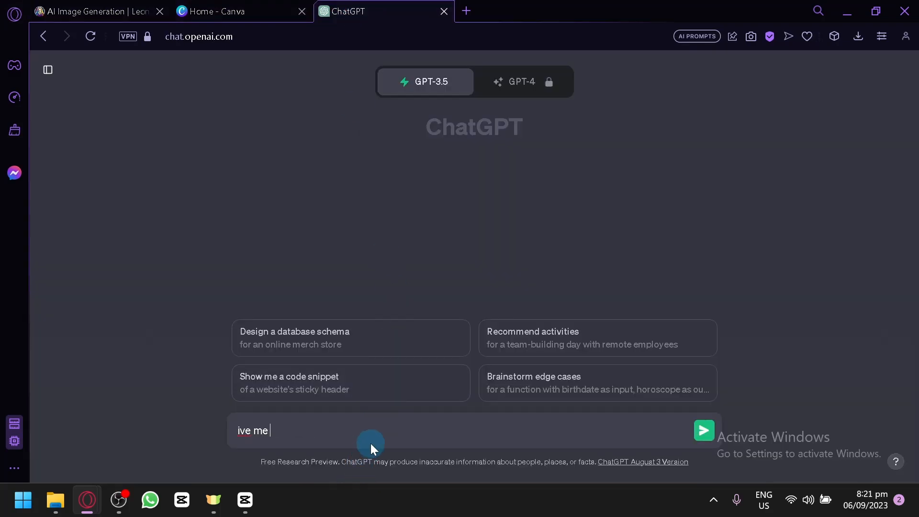
text(3 simple)
key(BackSpace)
key(BackSpace)
key(BackSpace)
key(BackSpace)
key(BackSpace)
key(BackSpace)
key(BackSpace)
key(BackSpace)
key(BackSpace)
key(BackSpace)
key(BackSpace)
key(BackSpace)
key(BackSpace)
key(BackSpace)
key(BackSpace)
text(give me 3 simple vid)
key(BackSpace)
key(BackSpace)
key(BackSpace)
text(topic for a)
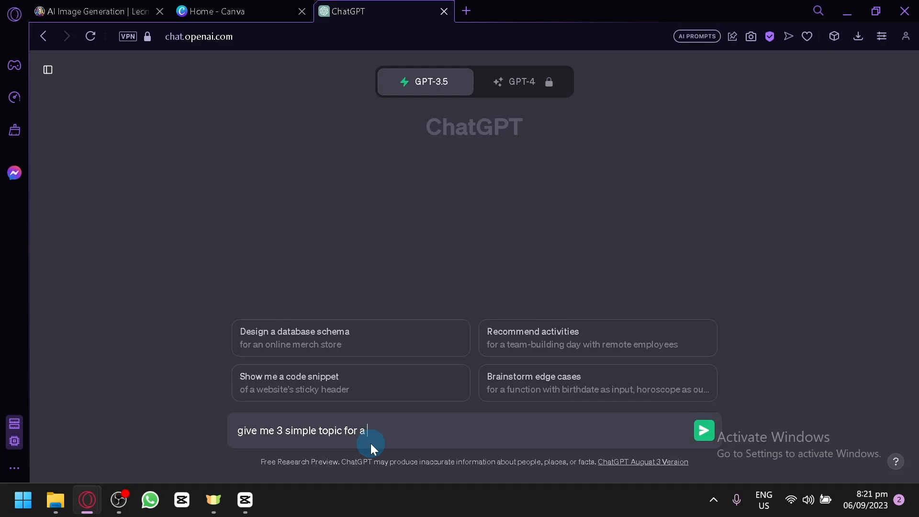
text( childrens book)
click(402, 430)
text(')
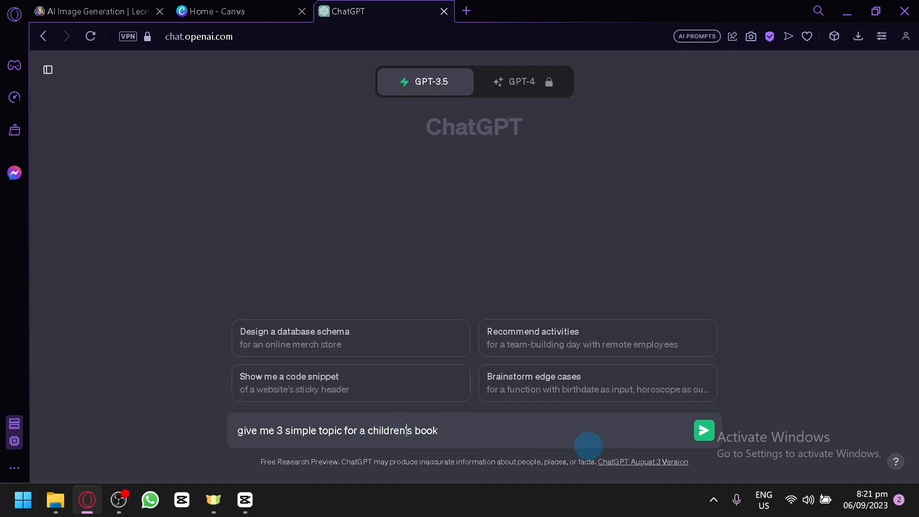
click(708, 433)
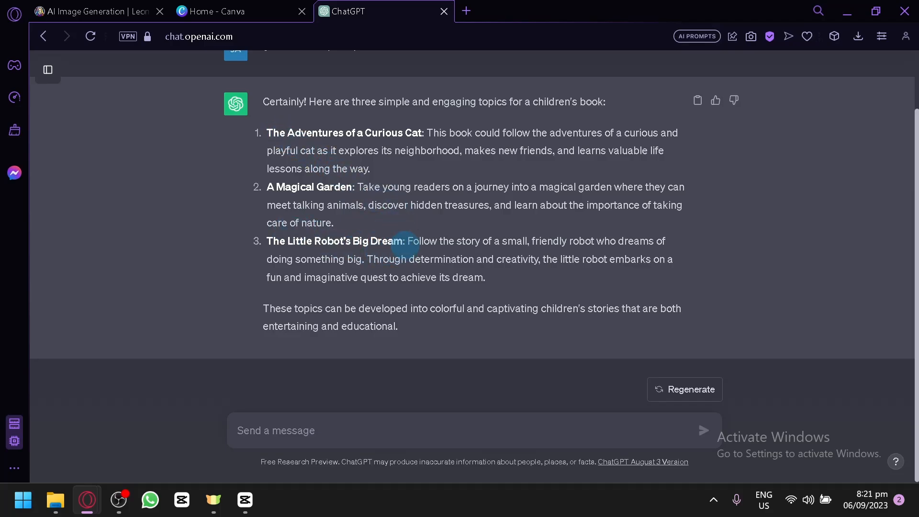
Step: Highlight the topic title "The Adventures of a Curious Cat" in ChatGPT's answer, and return to the Leonardo.Ai image generator
drag(424, 132, 266, 130)
click(363, 218)
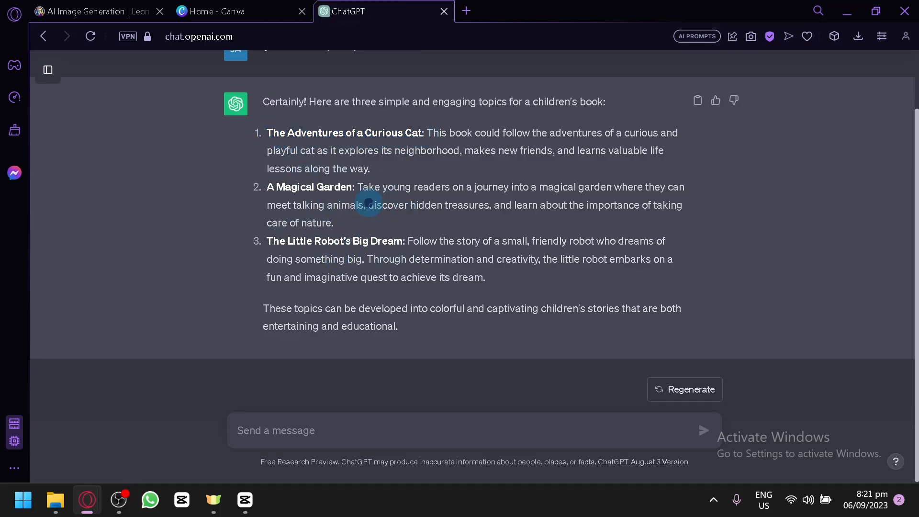
drag(363, 148, 266, 121)
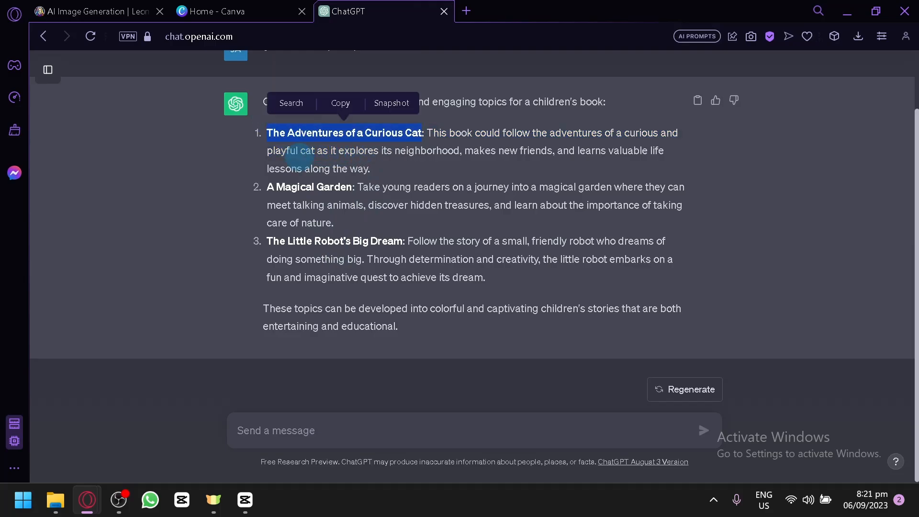
click(220, 11)
click(132, 5)
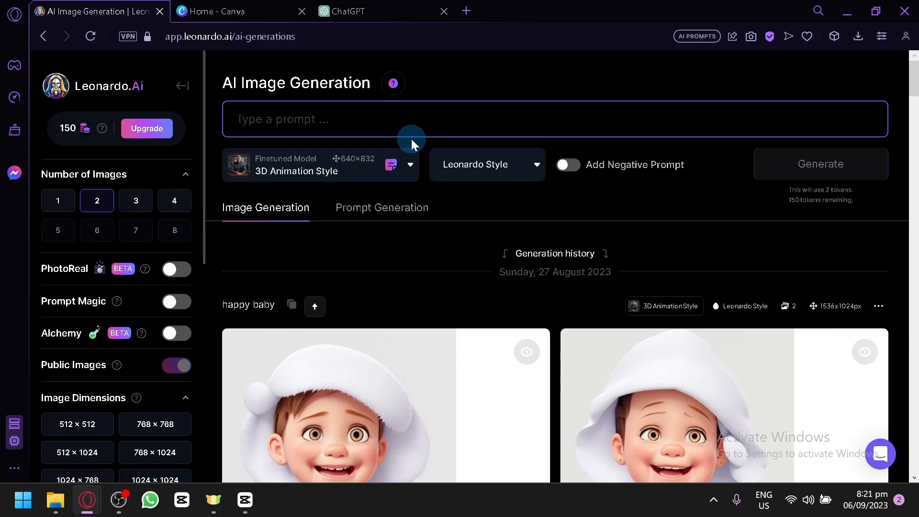
click(340, 10)
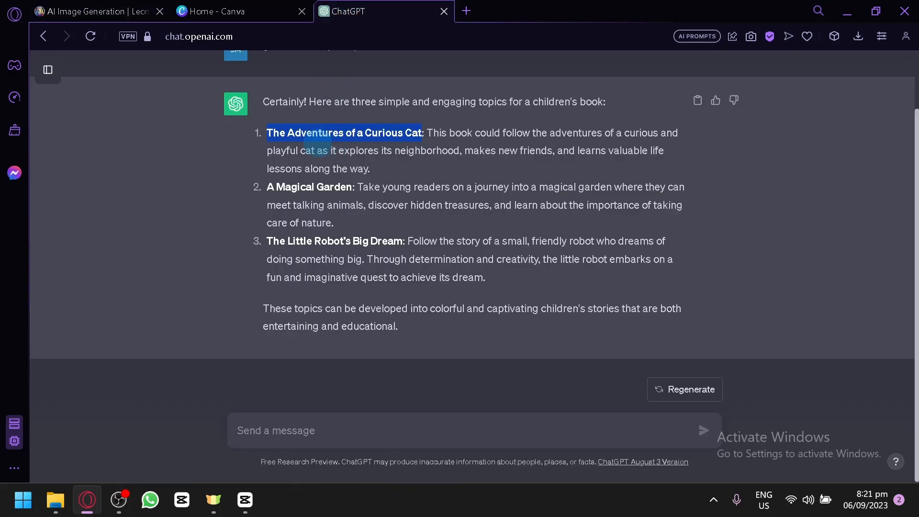
click(62, 5)
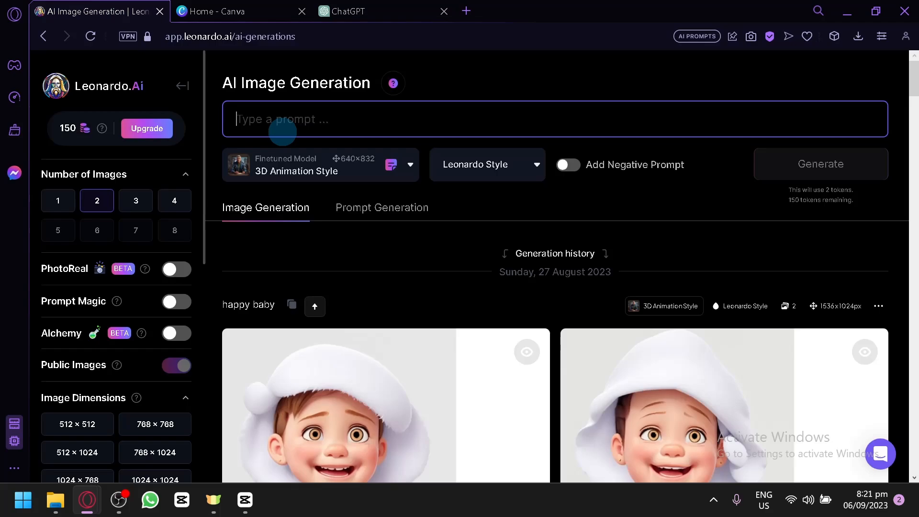
Step: Enter the image prompt "A tiny cat jumping from a trash can into a light of a street lamp."
text(A tiny cat)
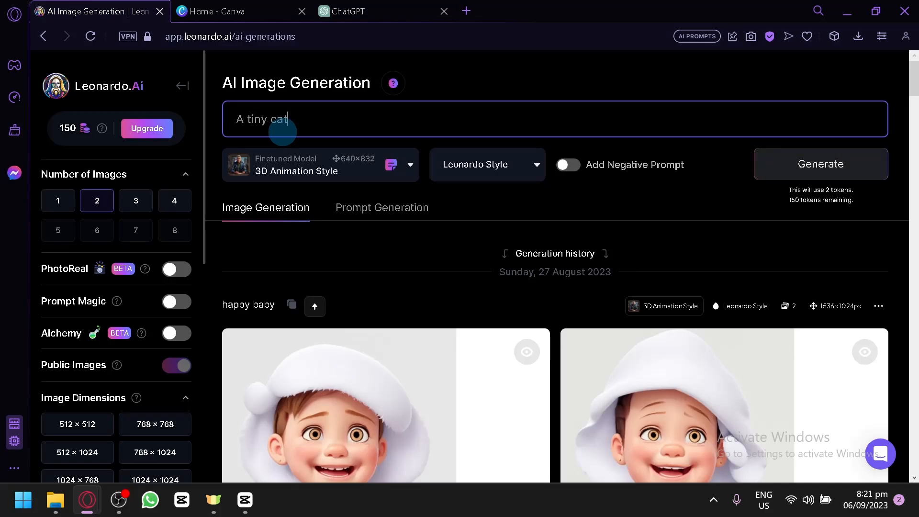
text( jumping from a trash can into)
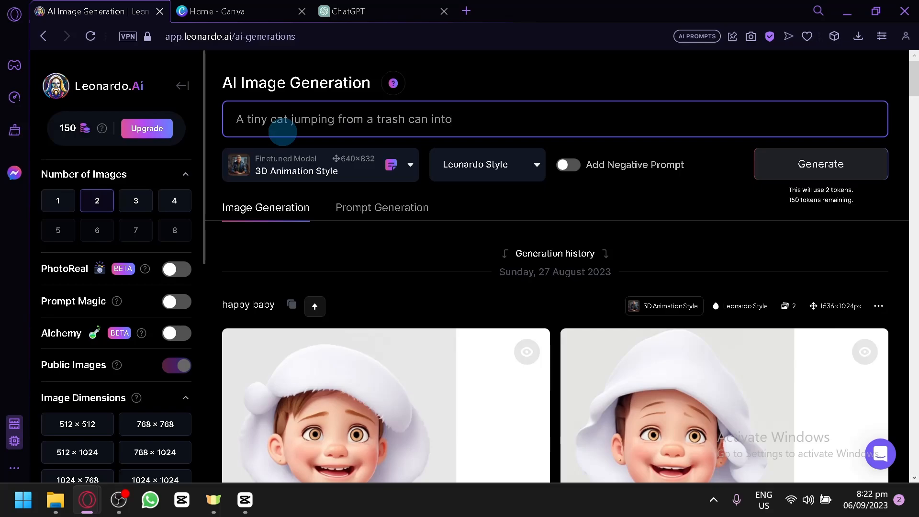
text( a light of a street lam)
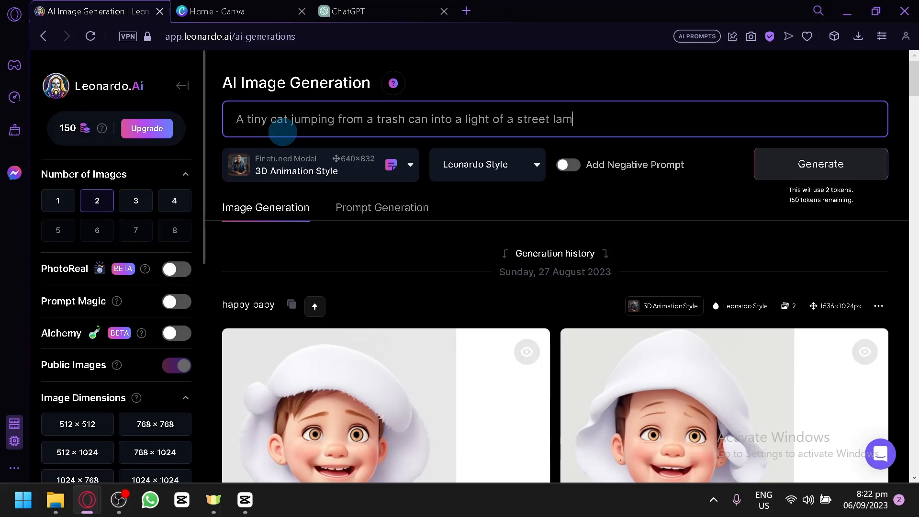
text(p.)
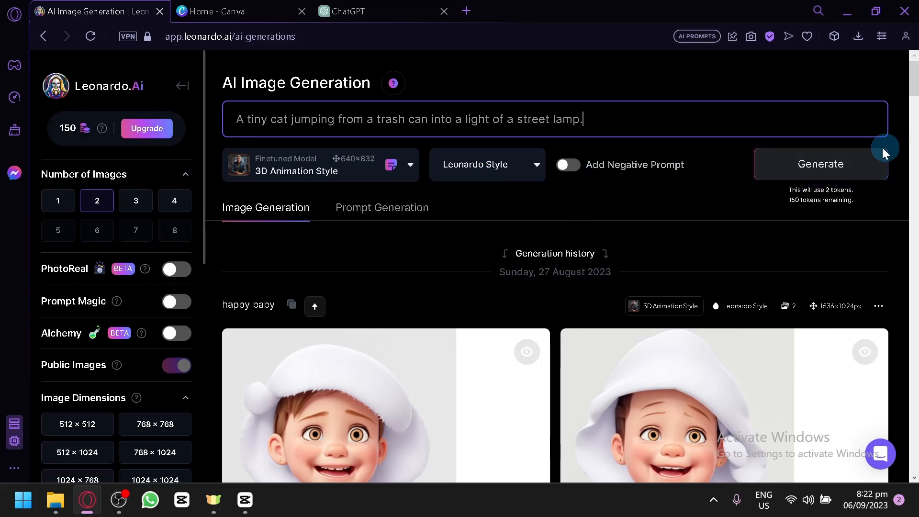
Step: Set the number of images to 4 and enable Prompt Magic
click(167, 198)
scroll(153, 287, down, 8)
scroll(146, 250, up, 8)
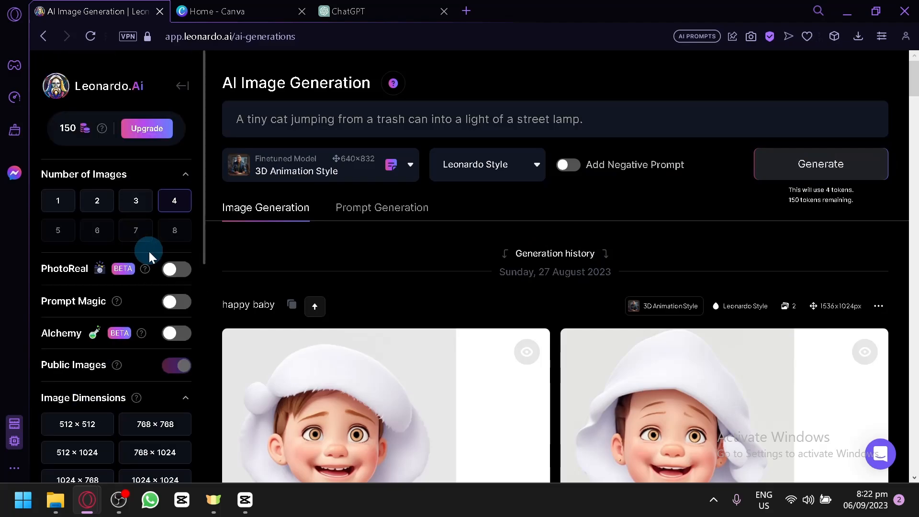
click(174, 301)
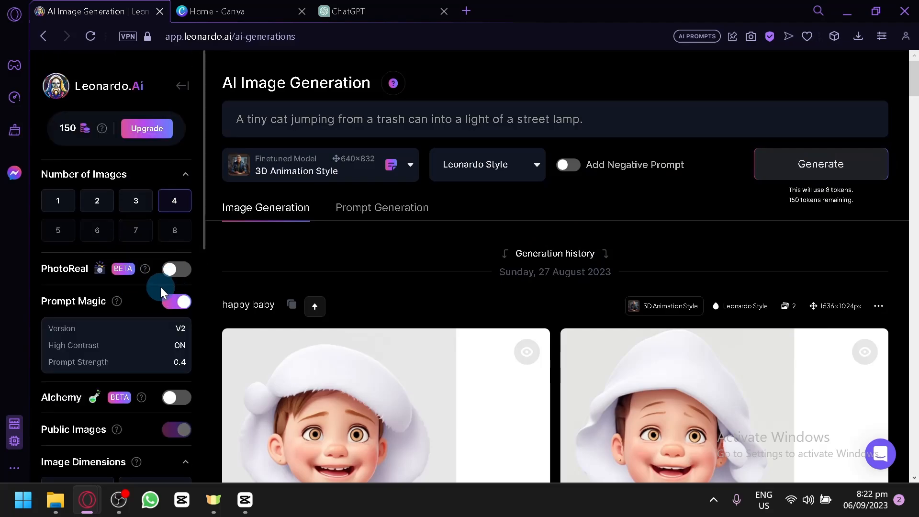
Step: Try the 768 × 1024 preset and a 1:1 aspect ratio for the image dimensions
scroll(155, 294, down, 2)
scroll(151, 297, down, 8)
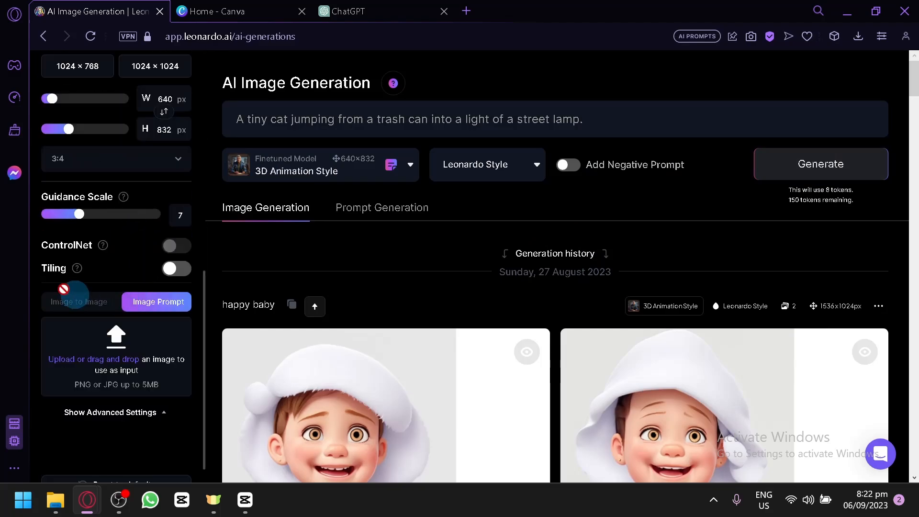
scroll(124, 287, down, 1)
scroll(131, 409, up, 10)
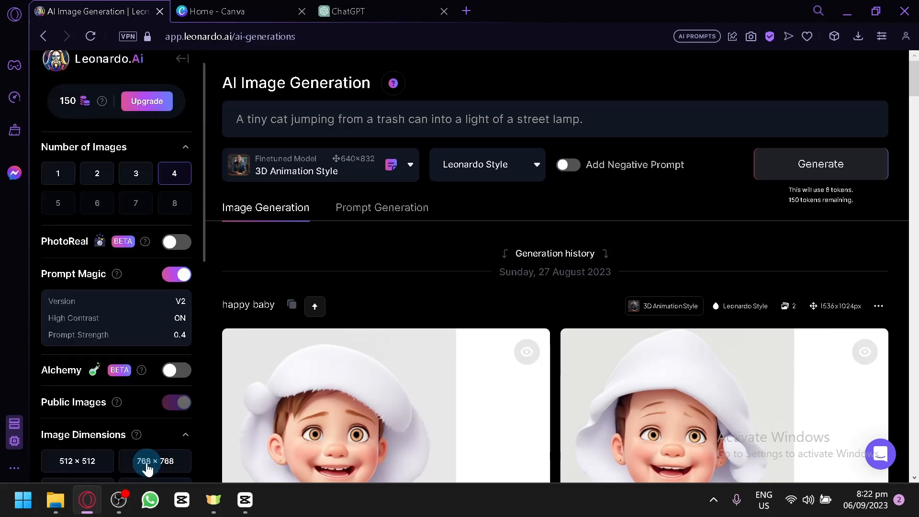
scroll(141, 206, down, 2)
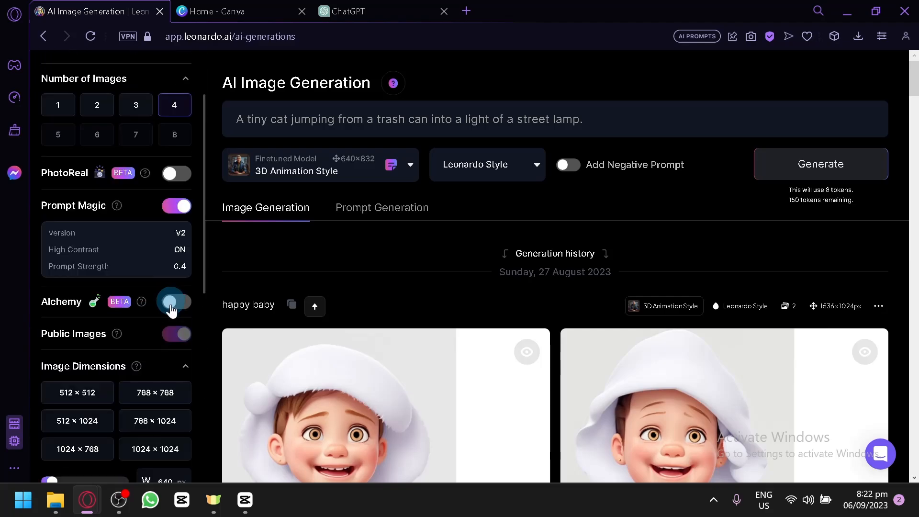
scroll(153, 380, down, 2)
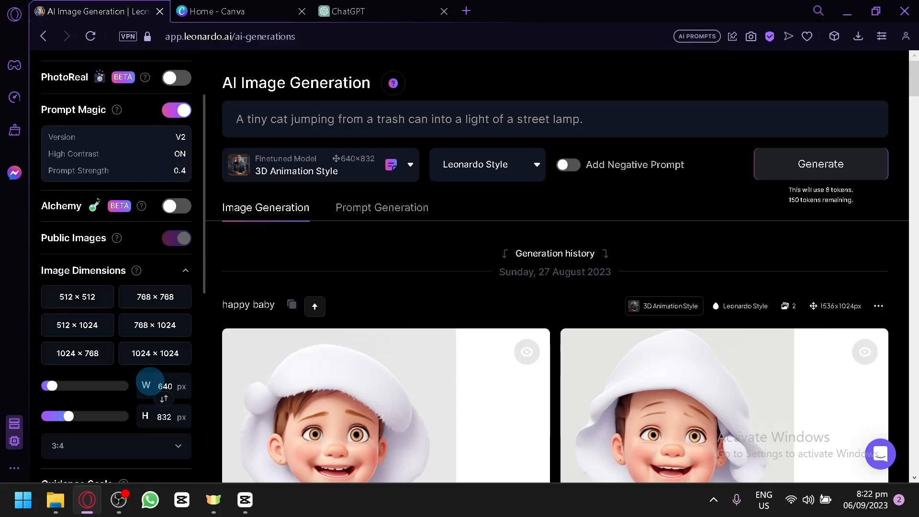
click(97, 305)
click(149, 324)
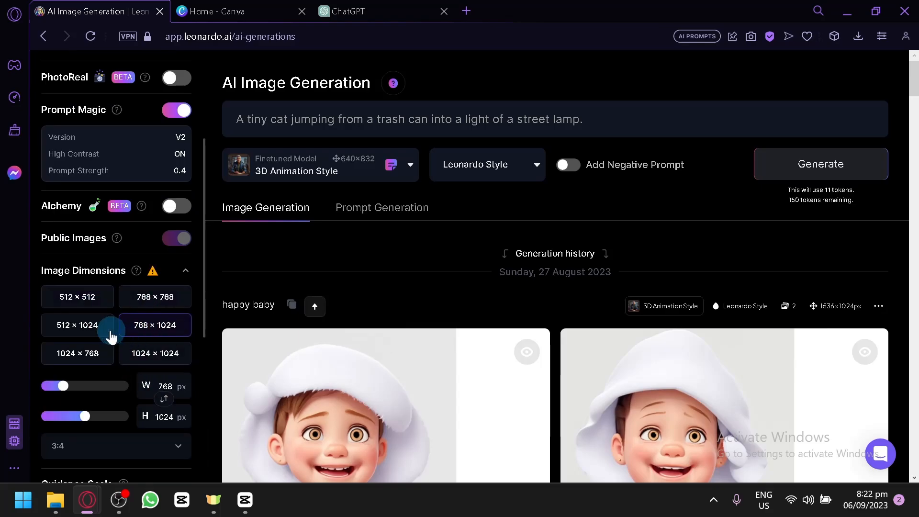
drag(89, 325, 94, 324)
click(138, 303)
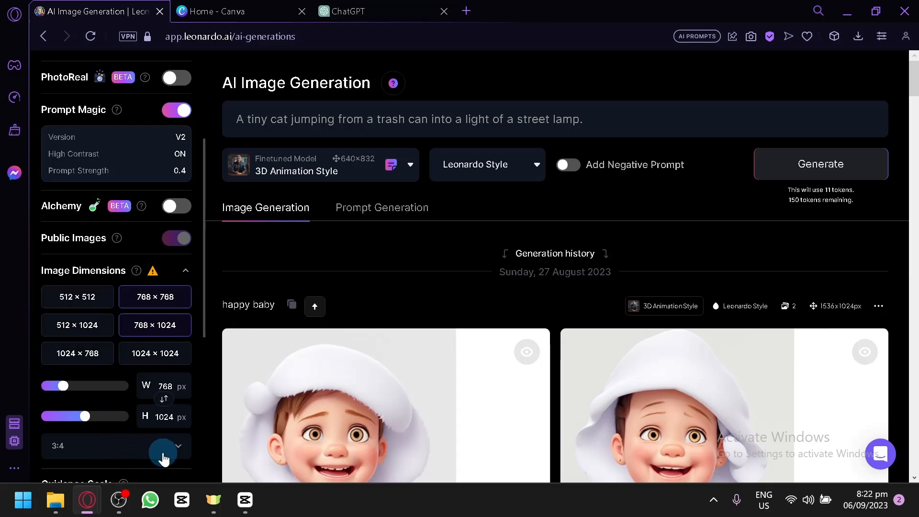
scroll(175, 410, down, 5)
click(121, 158)
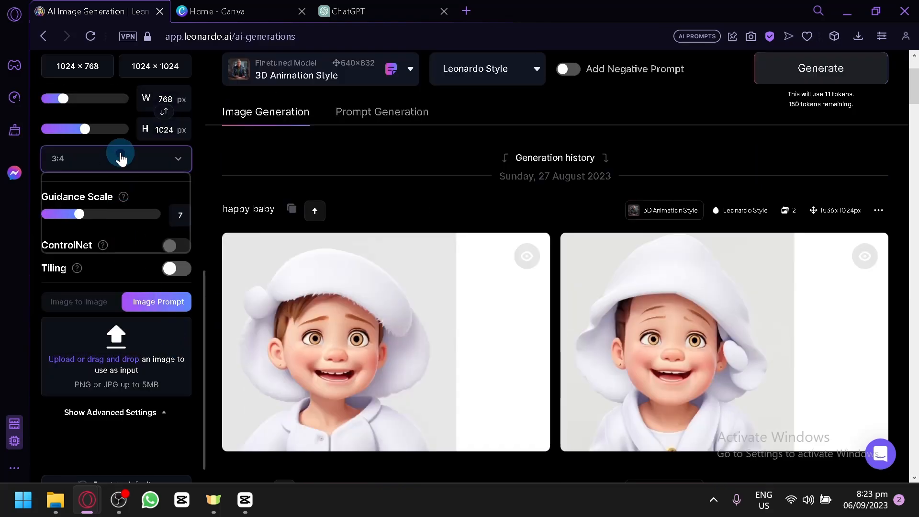
click(123, 188)
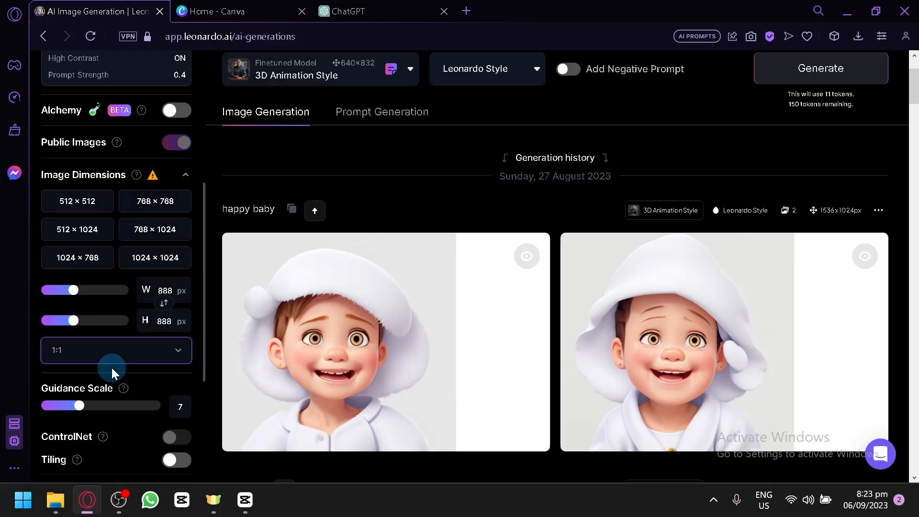
click(159, 228)
Step: Set the image dimensions to 768 × 768 and generate the cat images
click(163, 215)
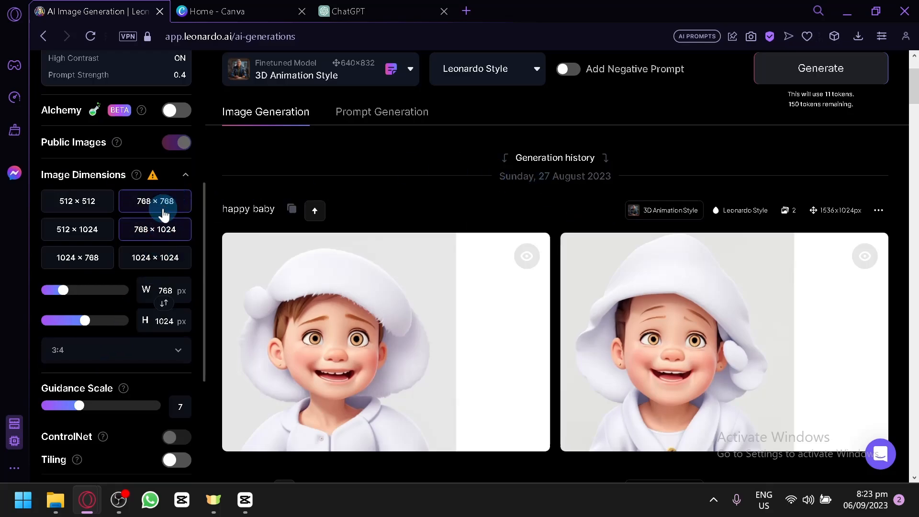
scroll(639, 210, up, 2)
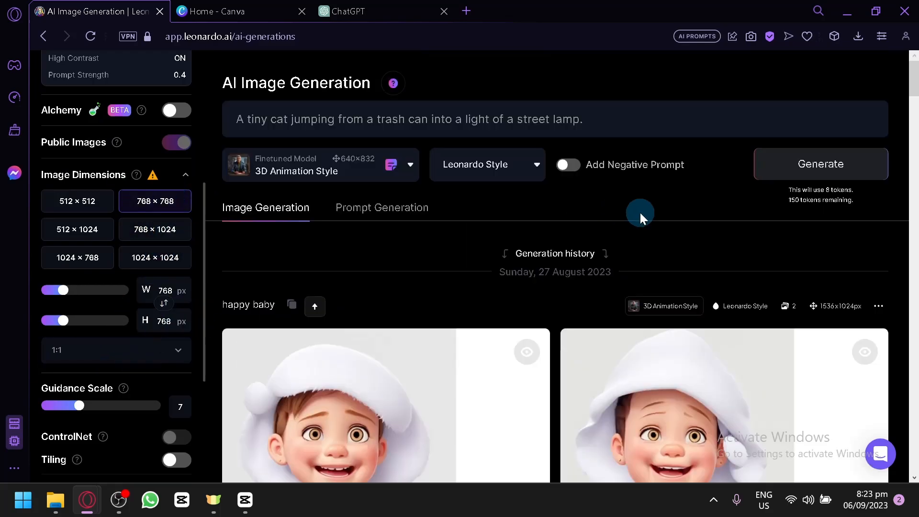
click(810, 164)
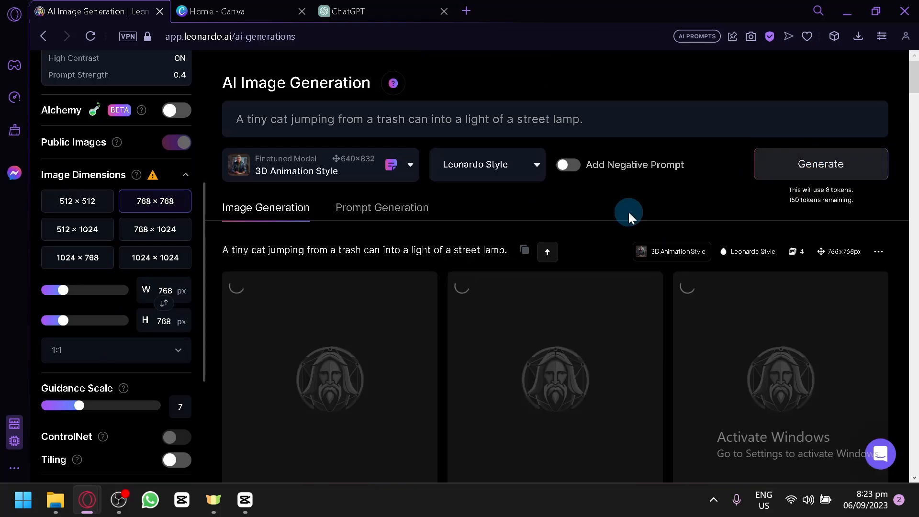
Step: Wait for the street-lamp cat images to generate and examine how well they match the prompt
scroll(628, 213, down, 2)
scroll(627, 214, down, 2)
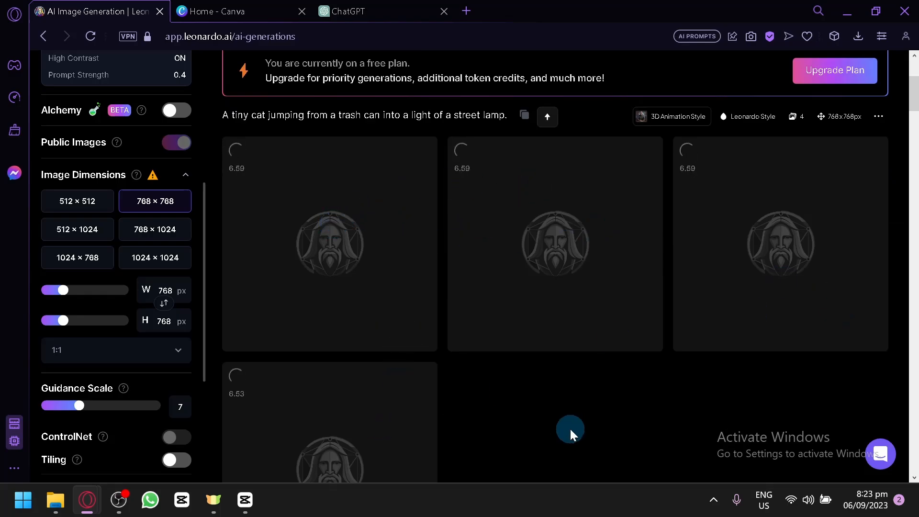
scroll(570, 426, up, 4)
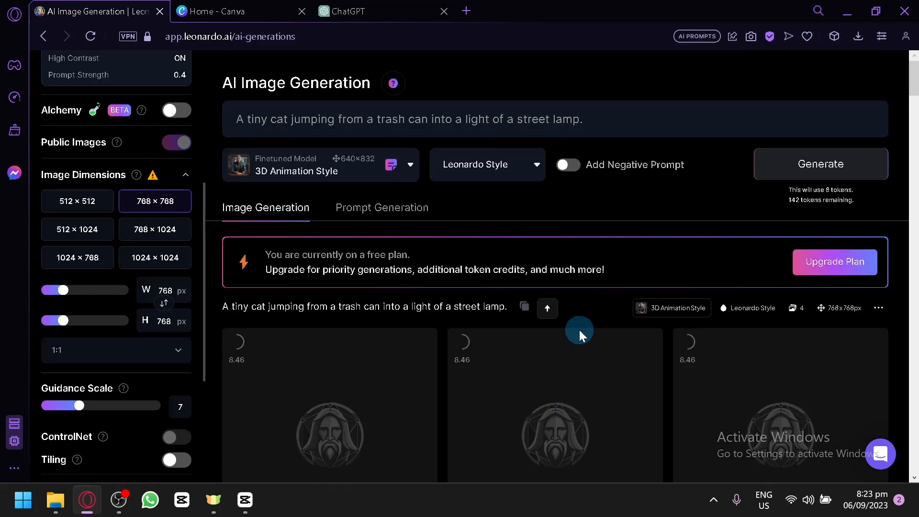
scroll(579, 329, down, 8)
scroll(580, 326, down, 2)
scroll(580, 326, up, 4)
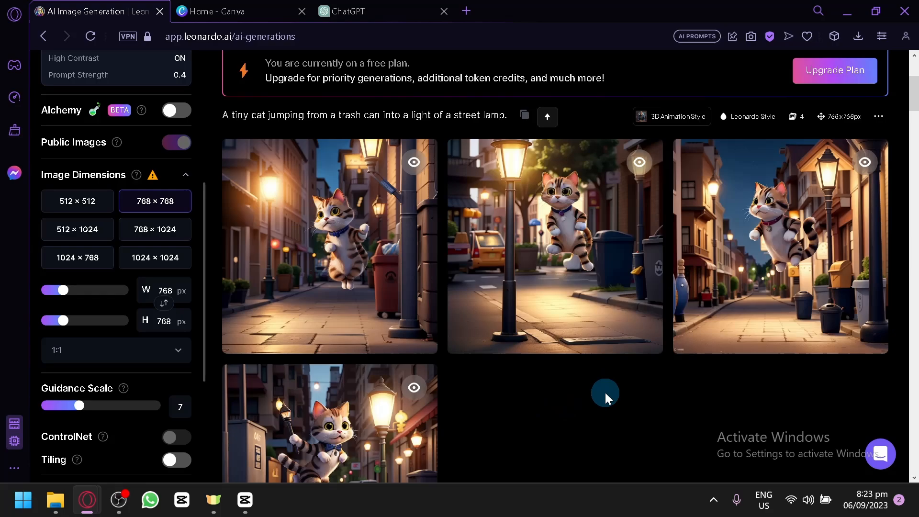
scroll(604, 392, down, 4)
scroll(589, 378, up, 2)
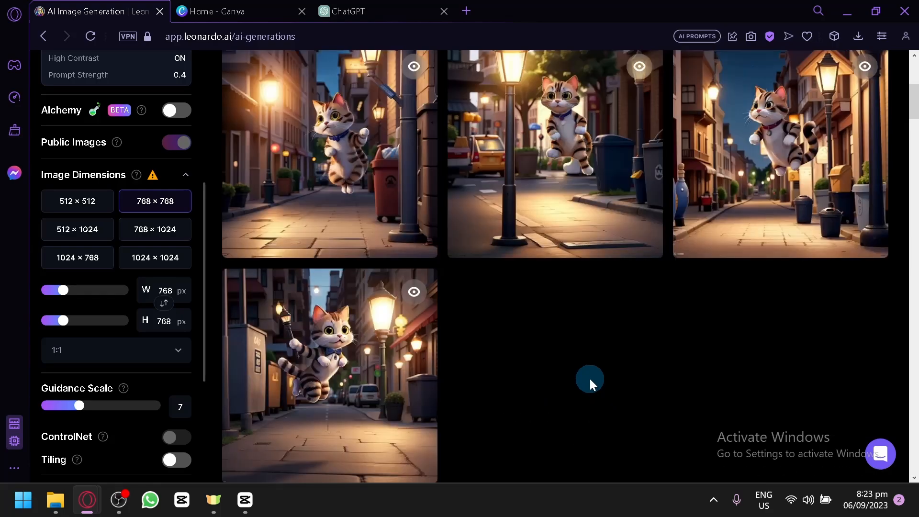
Step: Replace the word "tiny" in the cat image prompt with "miniture"
scroll(723, 430, up, 2)
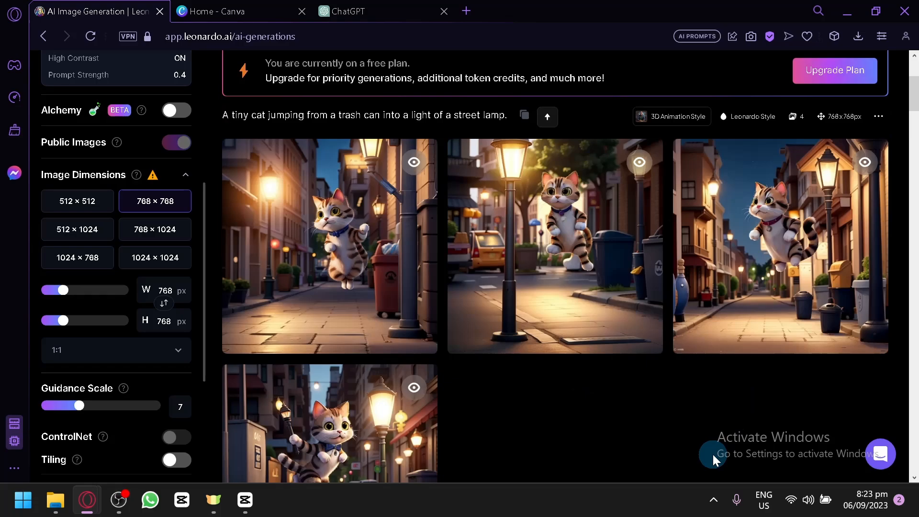
scroll(713, 454, up, 4)
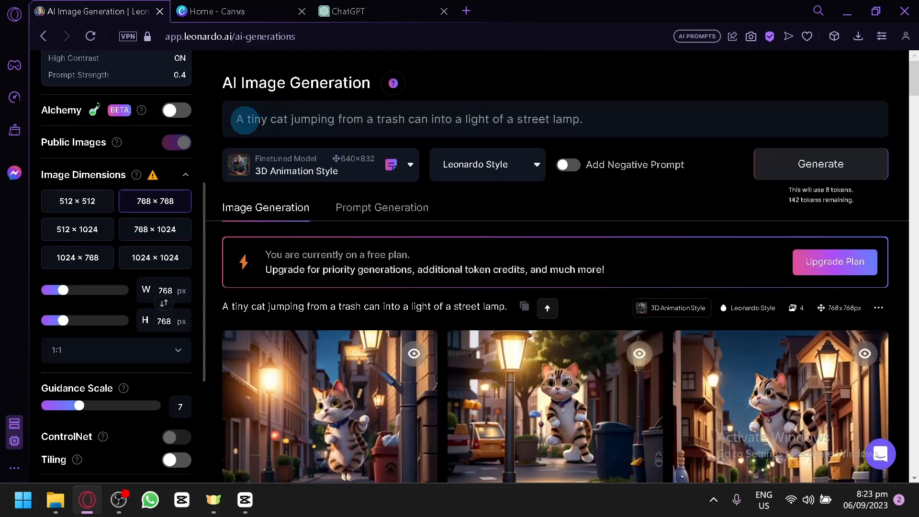
click(266, 119)
key(BackSpace)
key(BackSpace)
key(BackSpace)
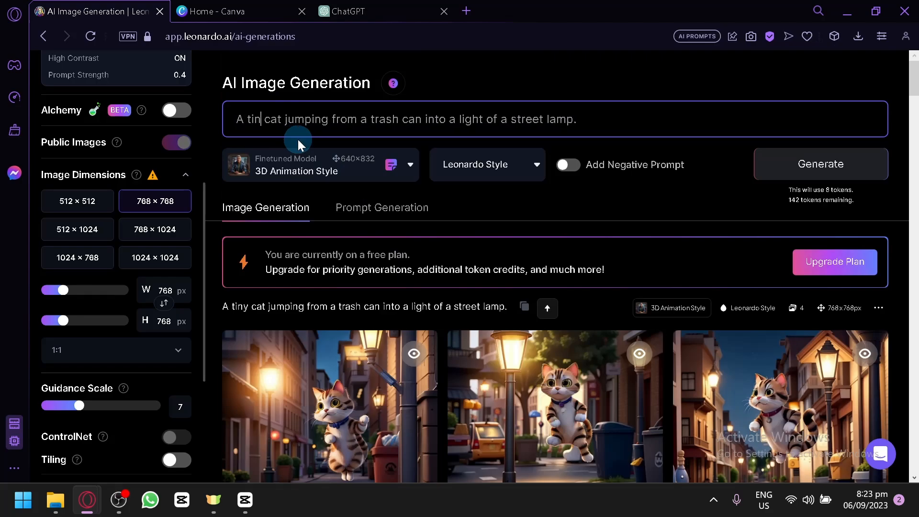
key(BackSpace)
key(Caps_Lock)
text(MINI)
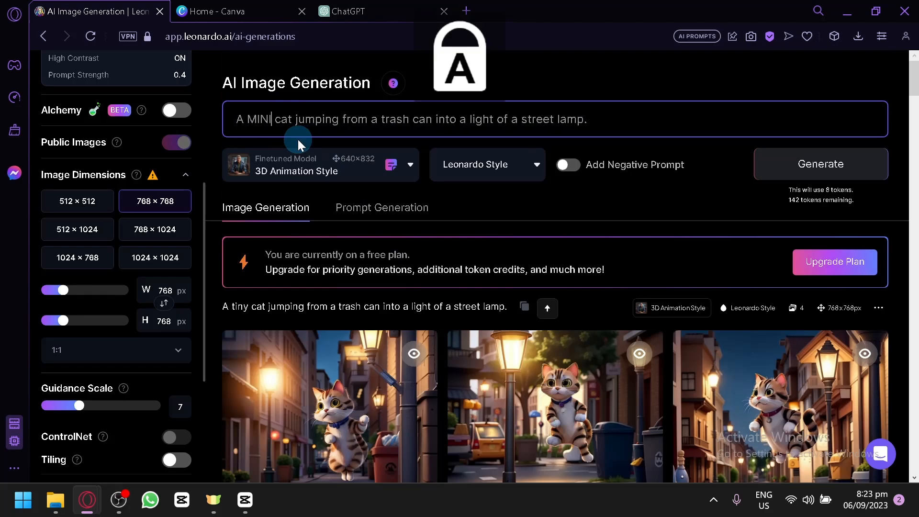
key(Caps_Lock)
key(BackSpace)
key(BackSpace)
key(BackSpace)
key(BackSpace)
text(minitu)
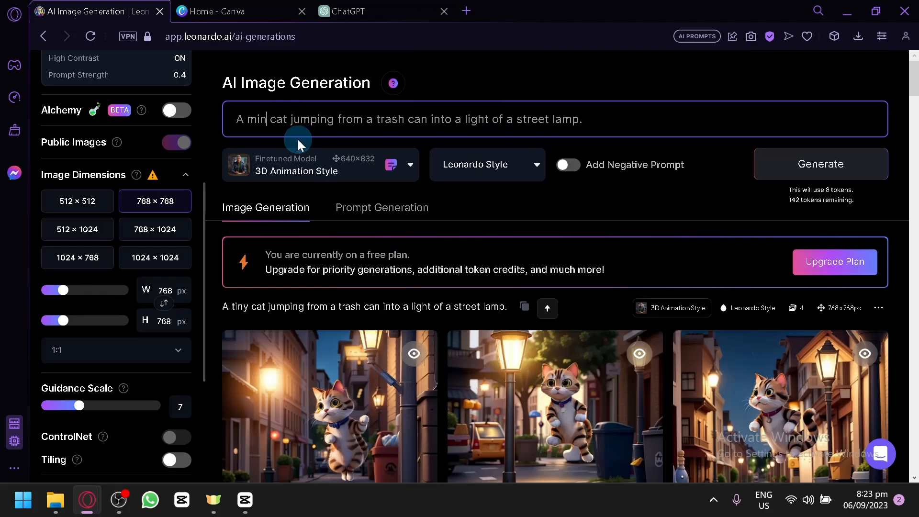
text(re)
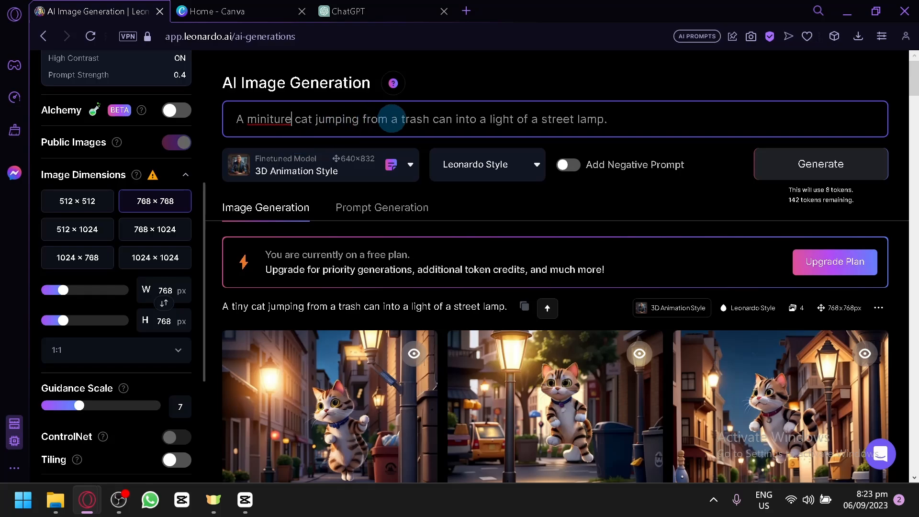
Step: Correct the misspelled "miniture" in the prompt to the suggested spelling "miniature"
right_click(274, 119)
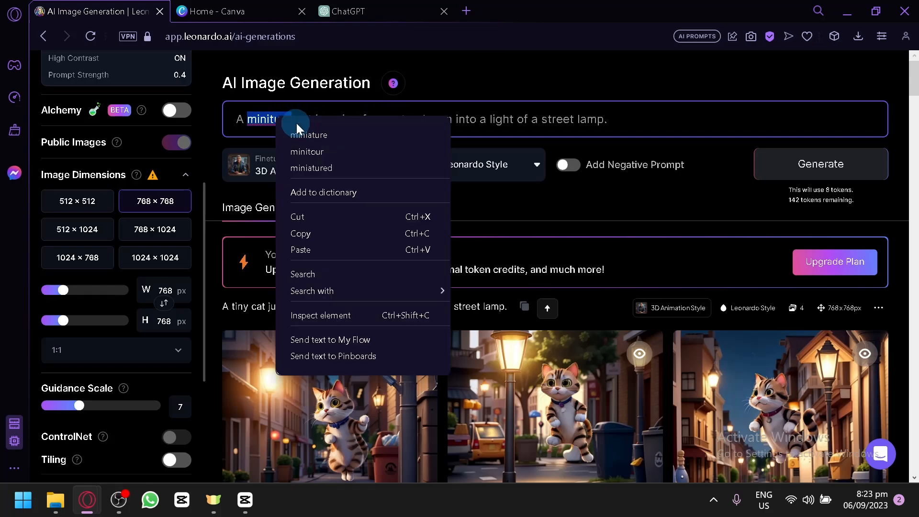
click(270, 123)
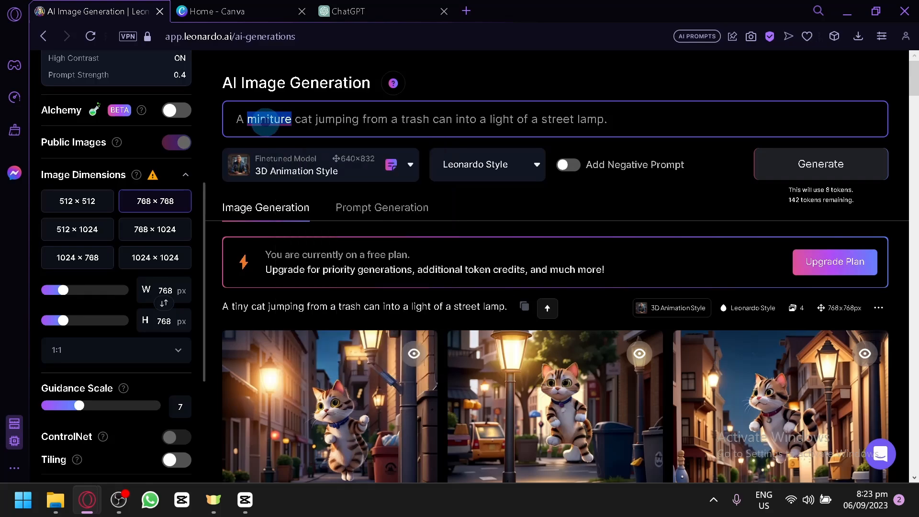
text(a)
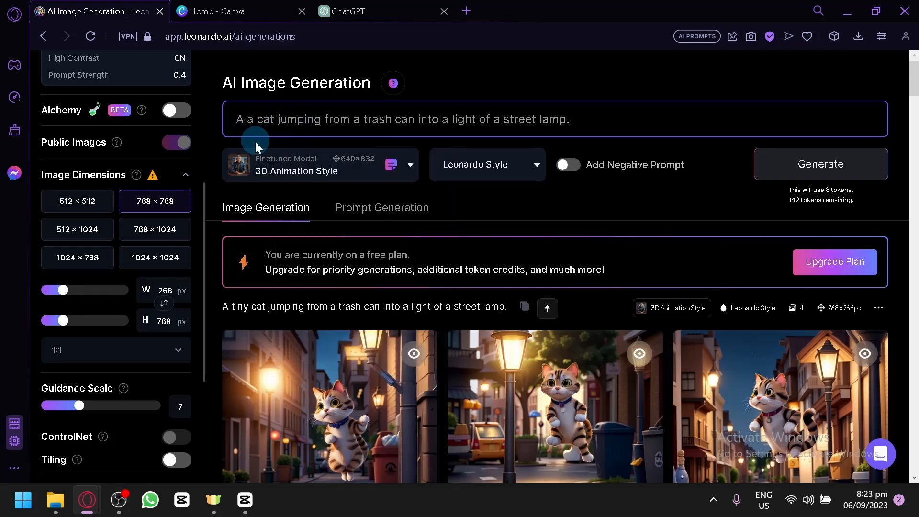
key(ctrl+z)
right_click(266, 119)
click(307, 131)
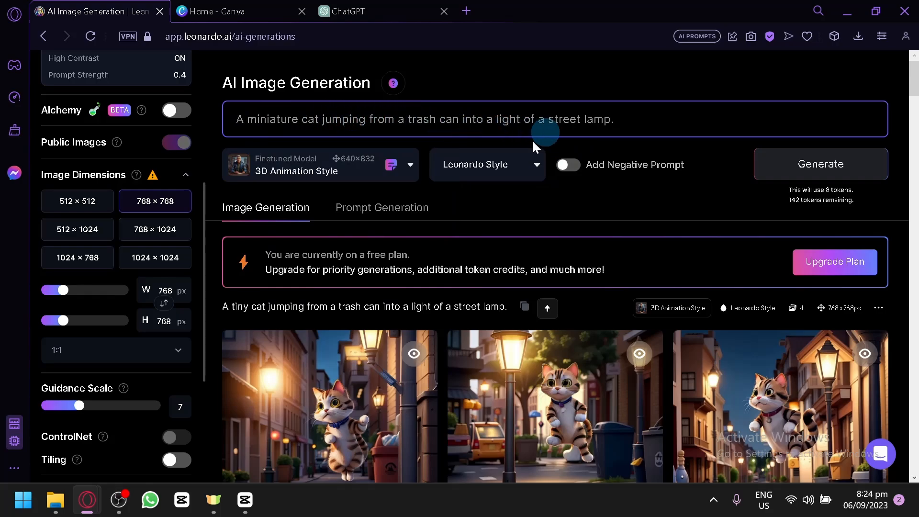
Step: Add "The background is very dark and balck" to the end of the prompt and generate the images
click(643, 125)
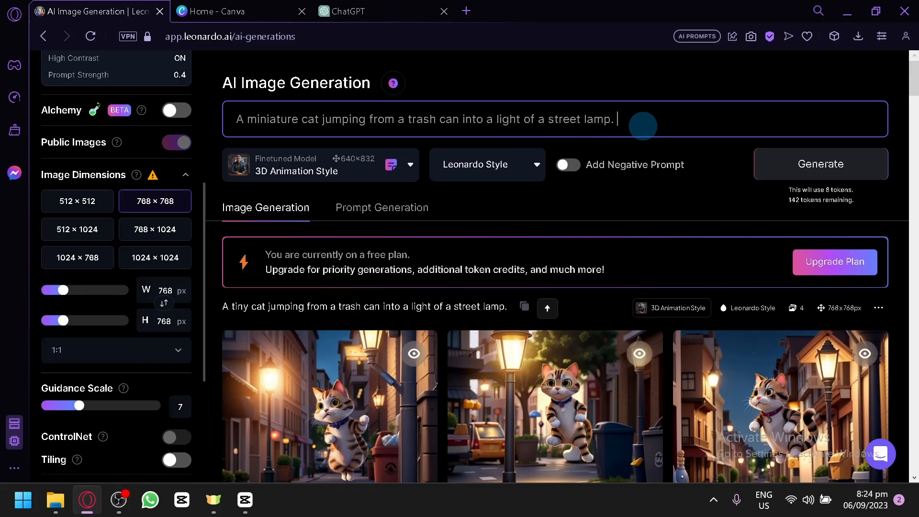
text(The background is very dark and balck)
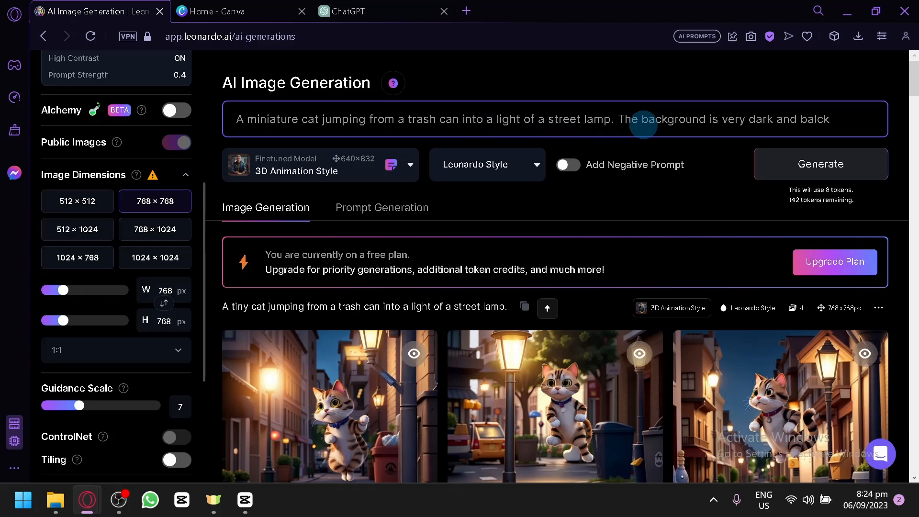
click(806, 160)
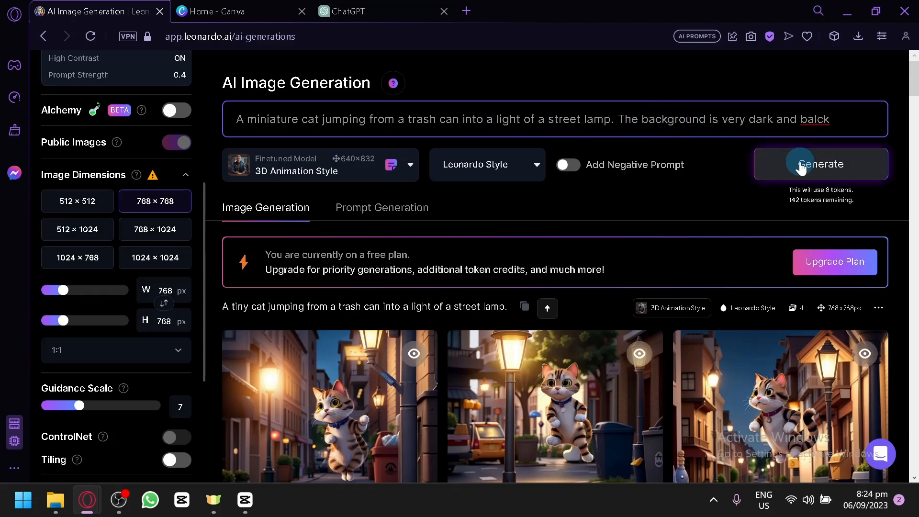
scroll(616, 349, down, 2)
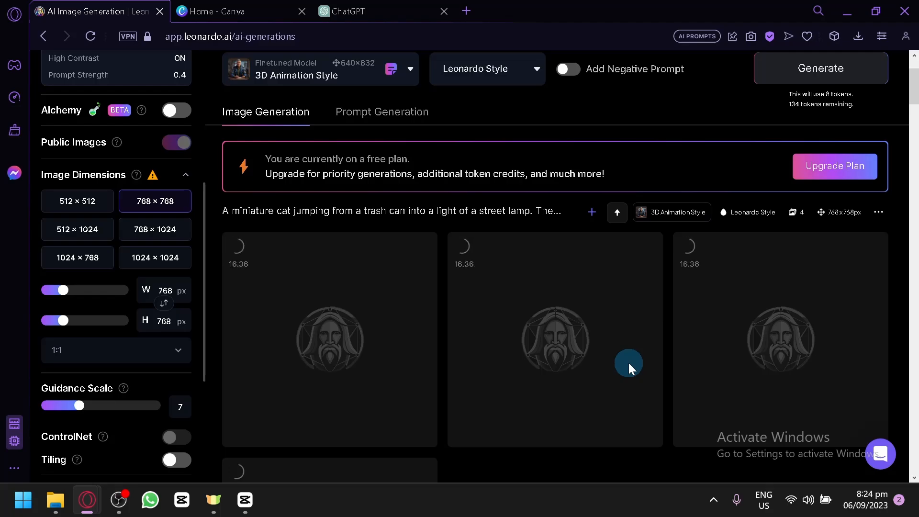
Step: Switch to Canva, search for "childrens book" and open the Childrens Book Cover (1410 × 2250 px) templates
click(237, 9)
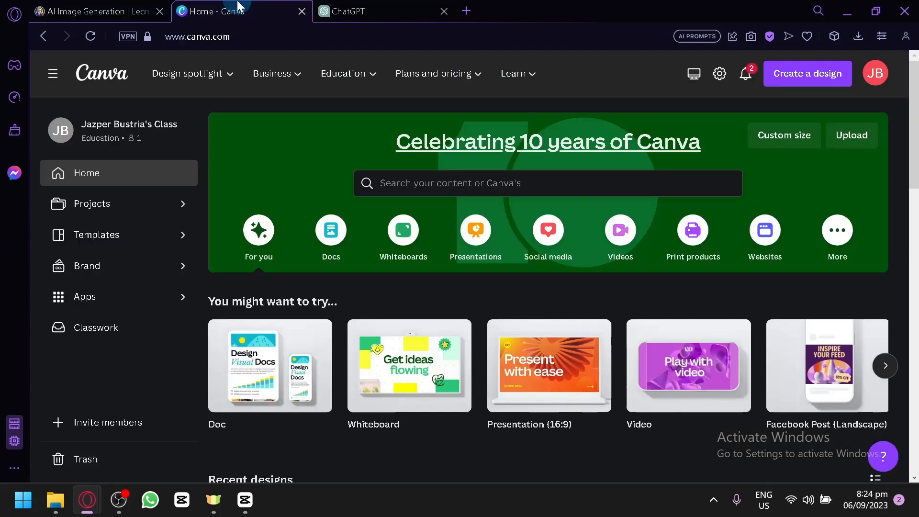
click(416, 186)
text(b)
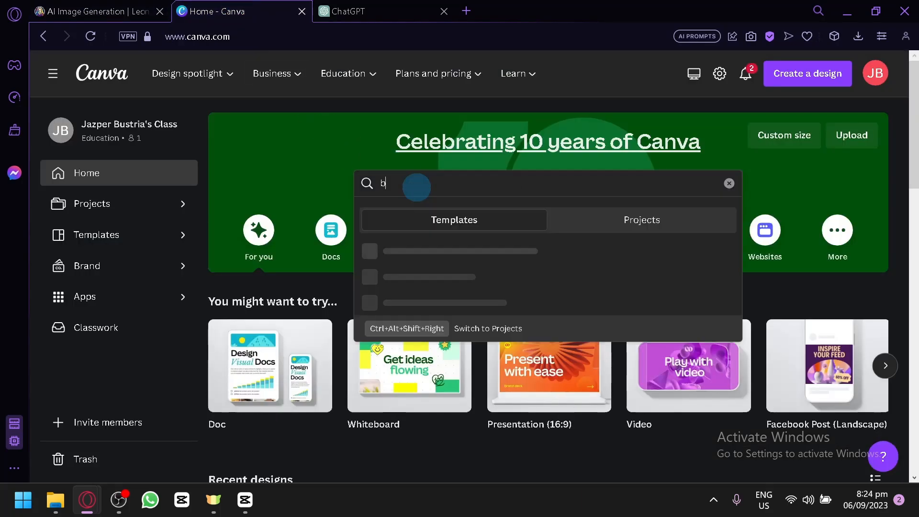
text(hildrens book)
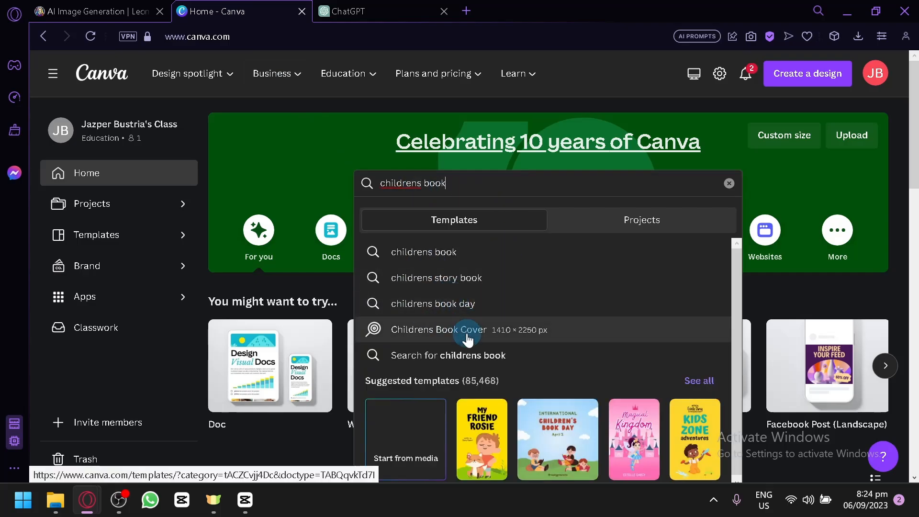
click(467, 337)
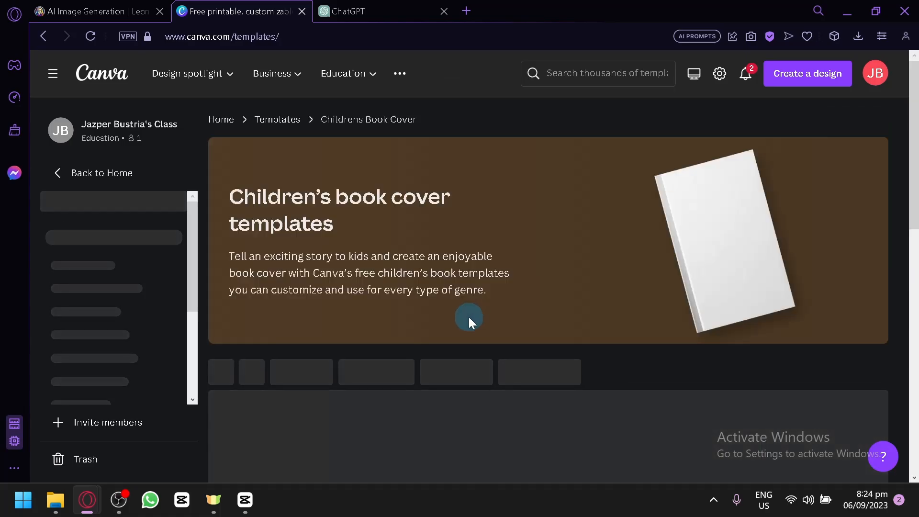
Step: Create a blank children's book cover design and close the templates page
scroll(469, 316, down, 4)
scroll(406, 272, down, 8)
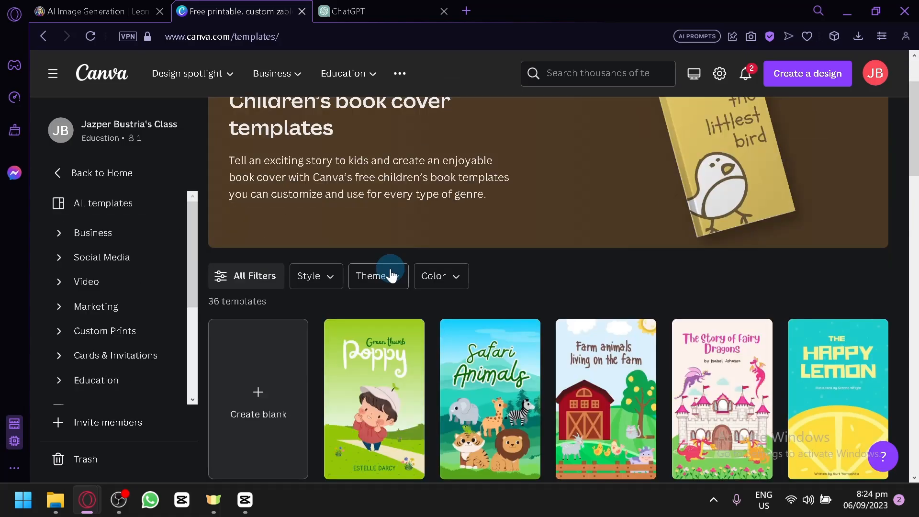
scroll(623, 369, down, 2)
scroll(405, 268, up, 6)
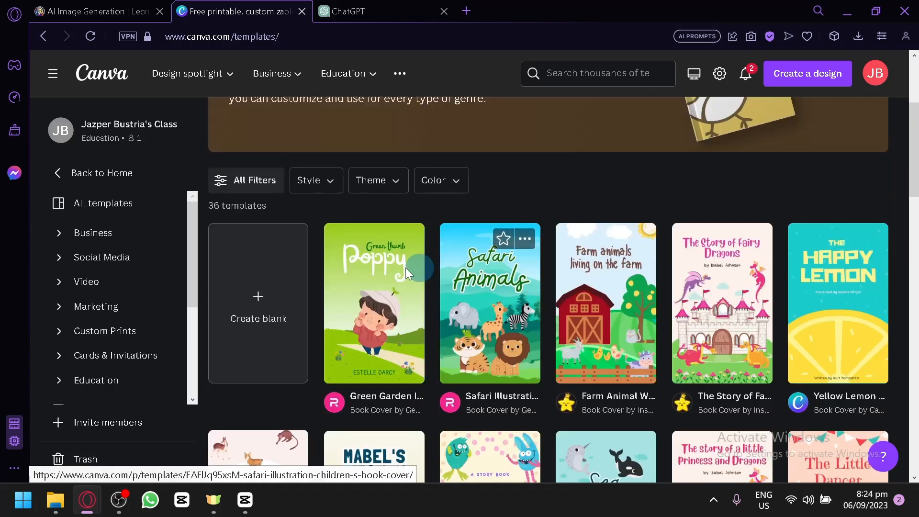
click(300, 283)
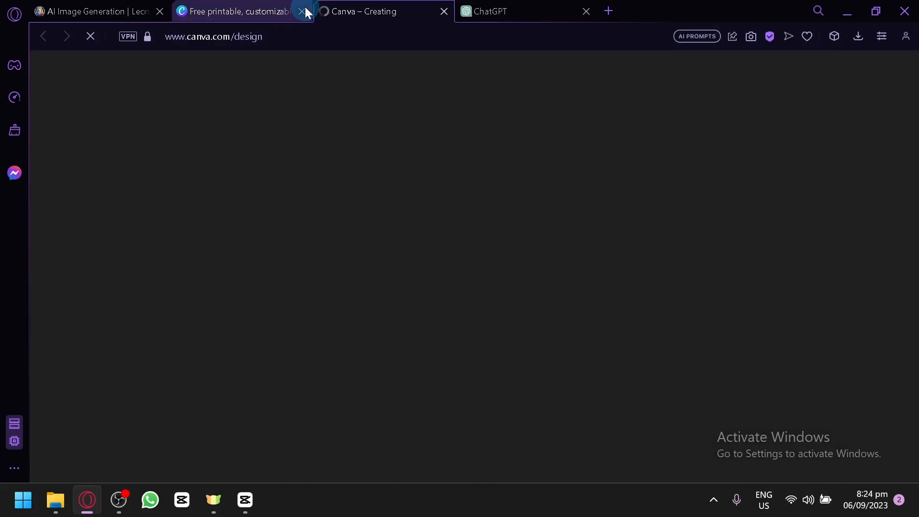
click(303, 10)
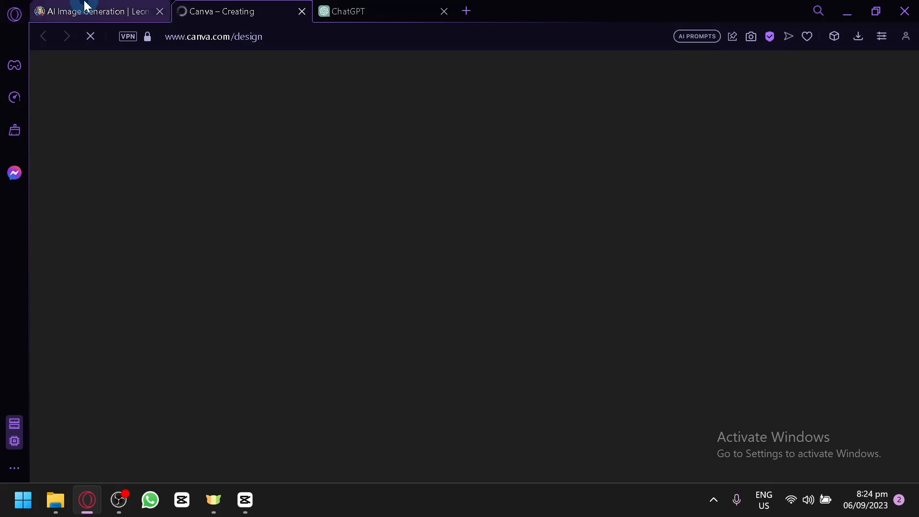
click(85, 7)
click(207, 6)
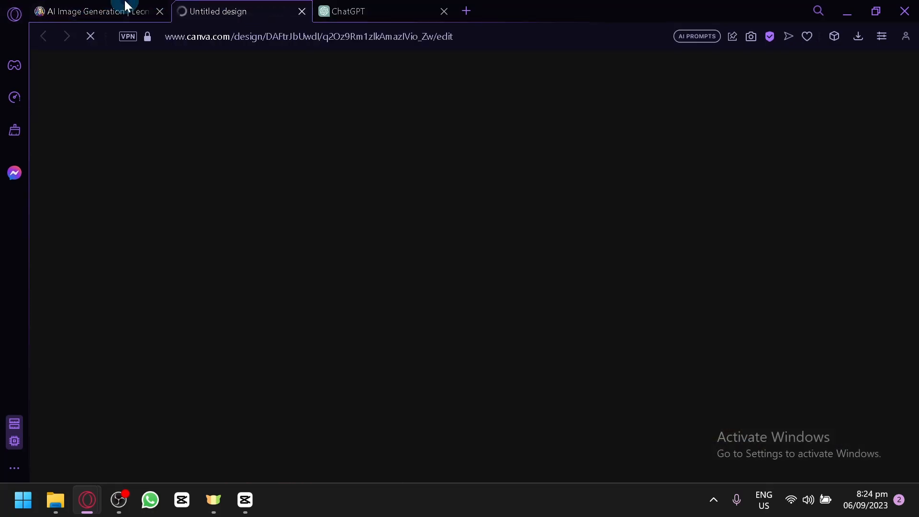
Step: Return to Leonardo.Ai and examine how well the generated miniature cat images match the dark-background prompt
click(125, 7)
scroll(665, 406, down, 2)
scroll(665, 406, down, 4)
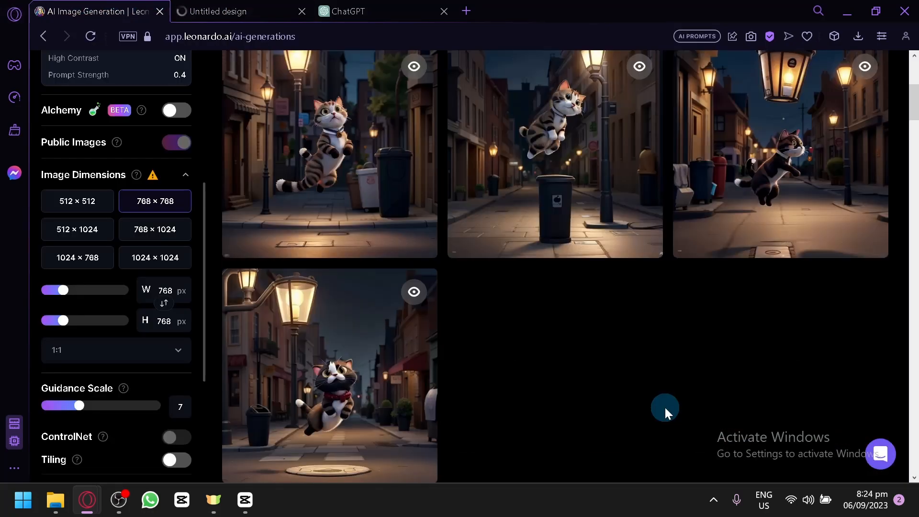
scroll(665, 407, up, 6)
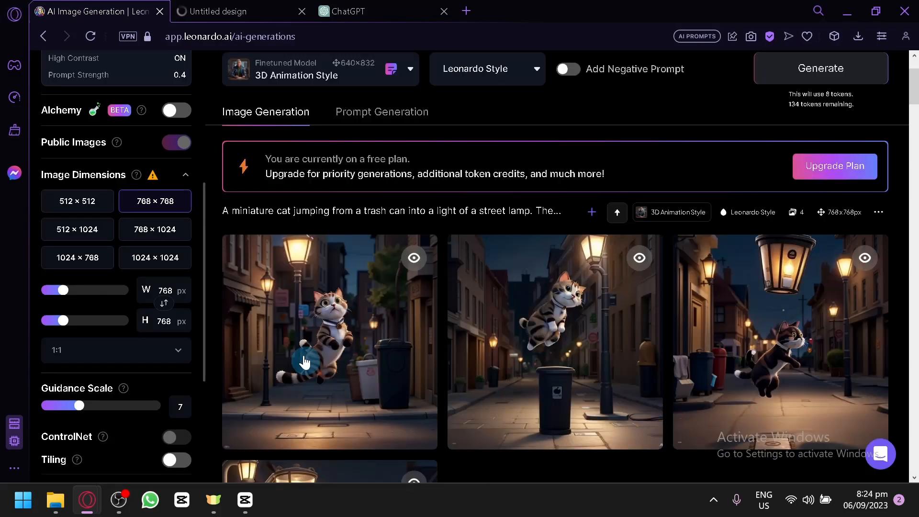
scroll(303, 358, down, 4)
scroll(568, 360, down, 8)
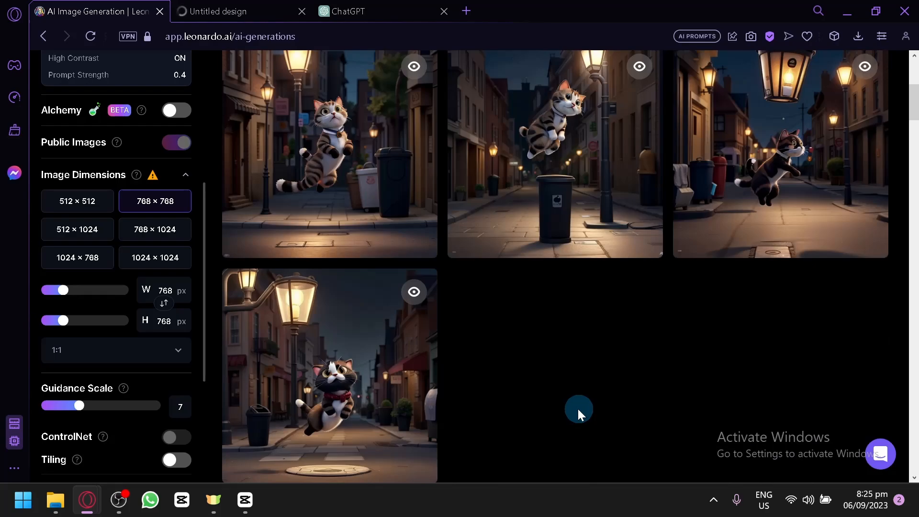
scroll(570, 409, up, 4)
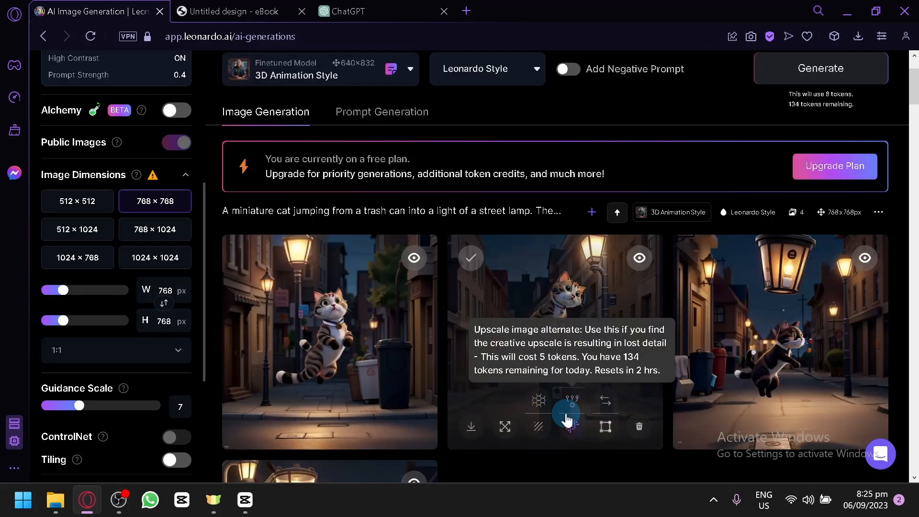
scroll(678, 297, up, 2)
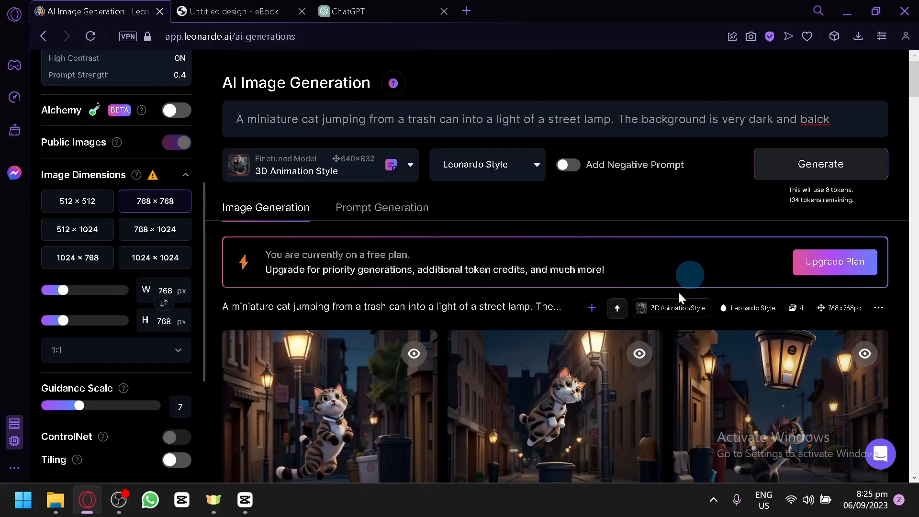
scroll(665, 311, down, 4)
Step: Replace the prompt's background sentence with "No background. Black background"
scroll(611, 451, up, 4)
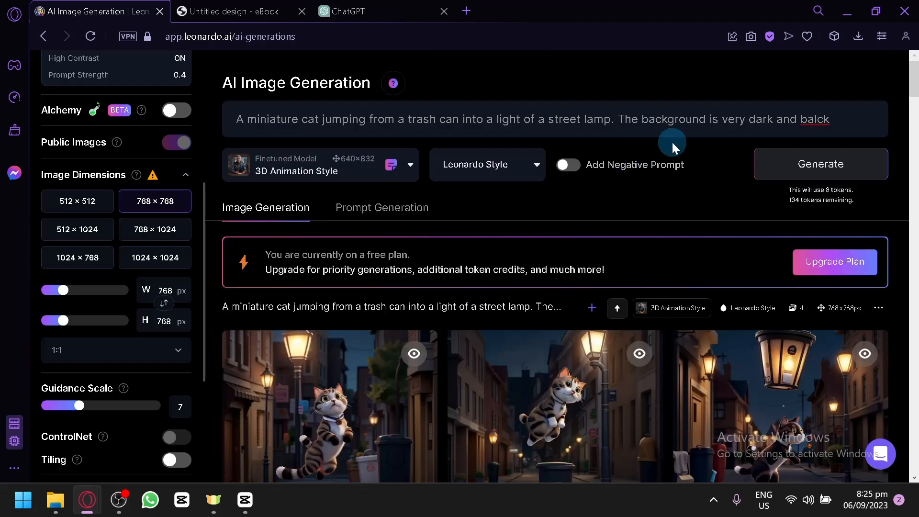
drag(833, 120, 623, 119)
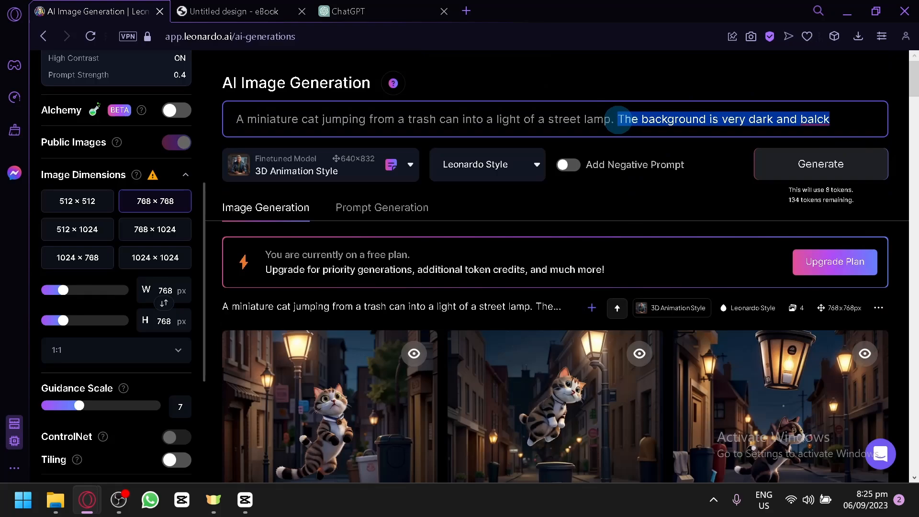
text(No)
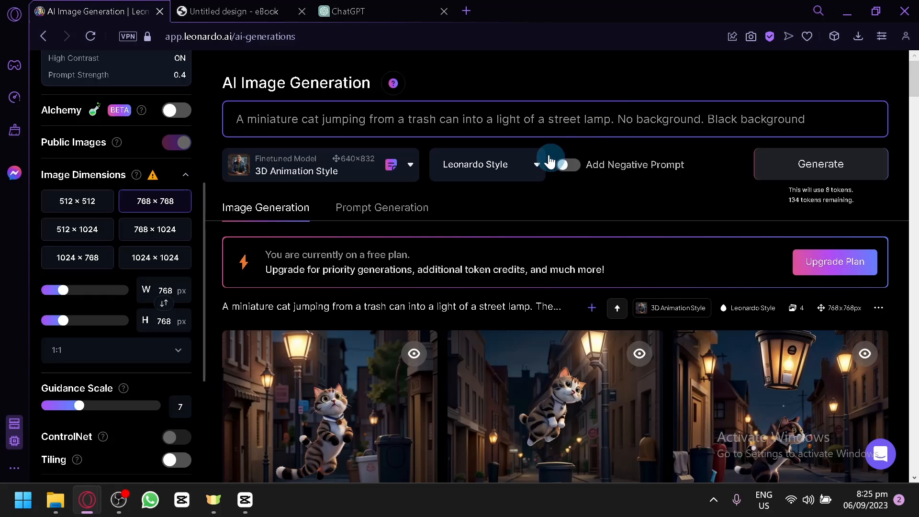
Step: Add the negative prompt "Background" and generate a new set of cat images
click(563, 164)
click(549, 158)
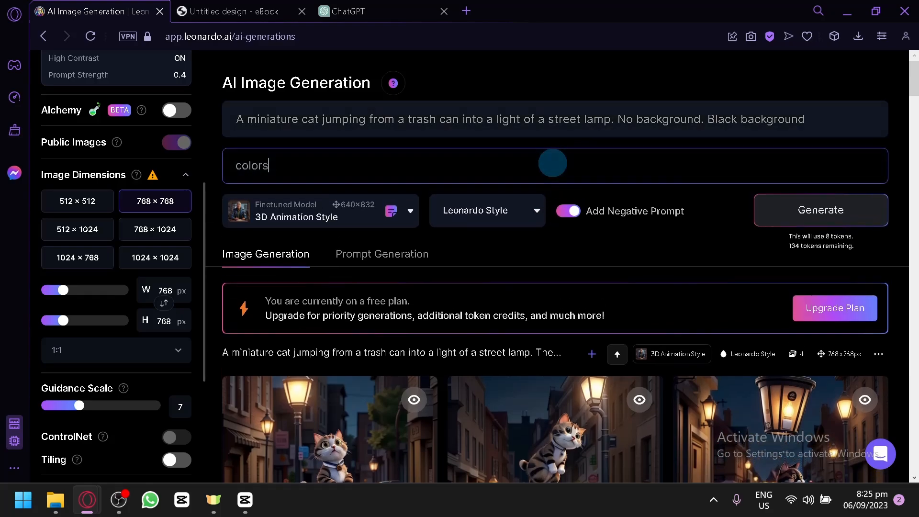
key(BackSpace)
text(Background)
click(853, 224)
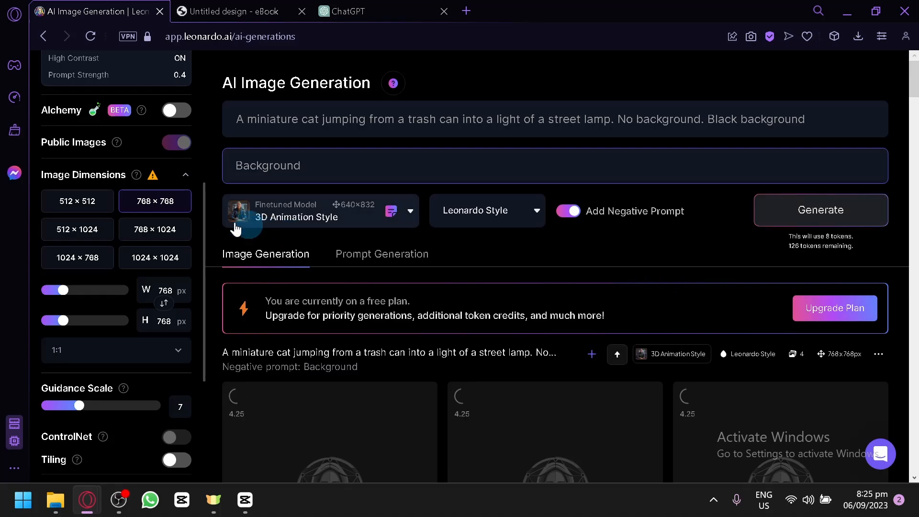
scroll(124, 238, up, 5)
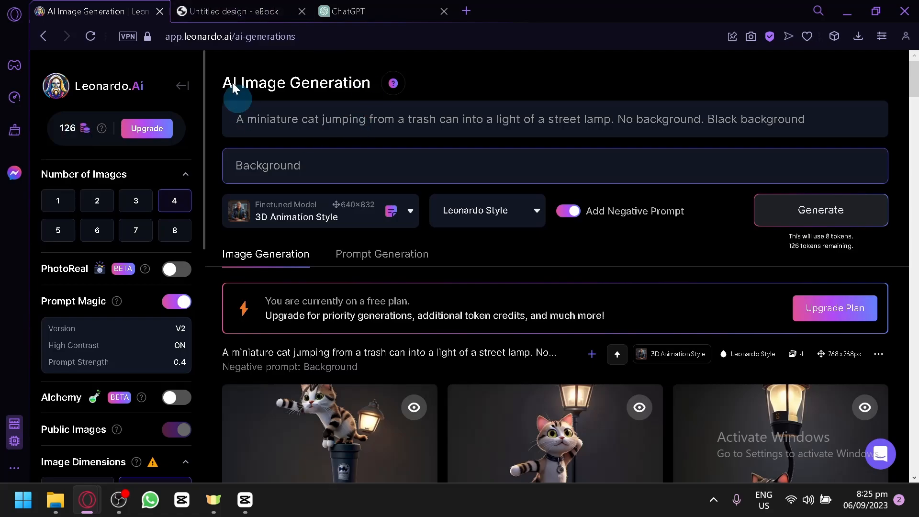
Step: Examine how well the newly generated cat images match the prompt and its dark, empty background
scroll(445, 180, down, 6)
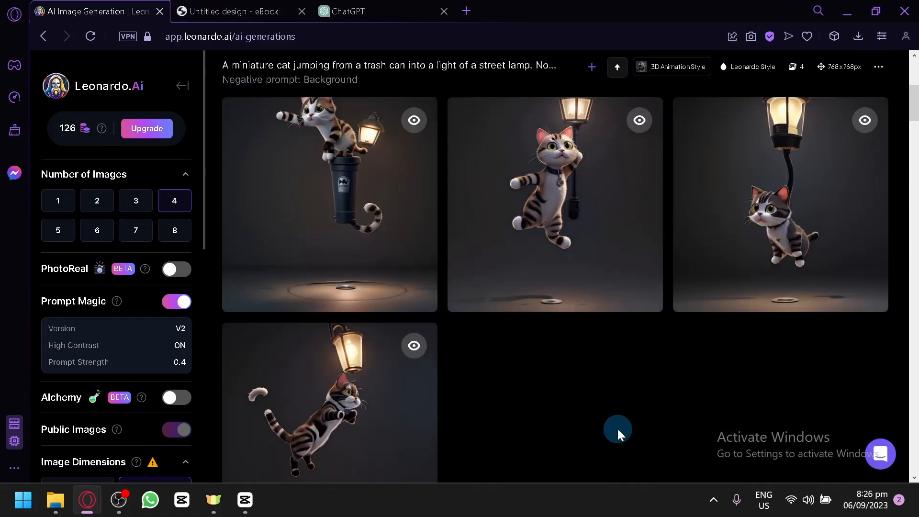
scroll(617, 427, up, 2)
scroll(607, 423, down, 2)
scroll(603, 426, down, 2)
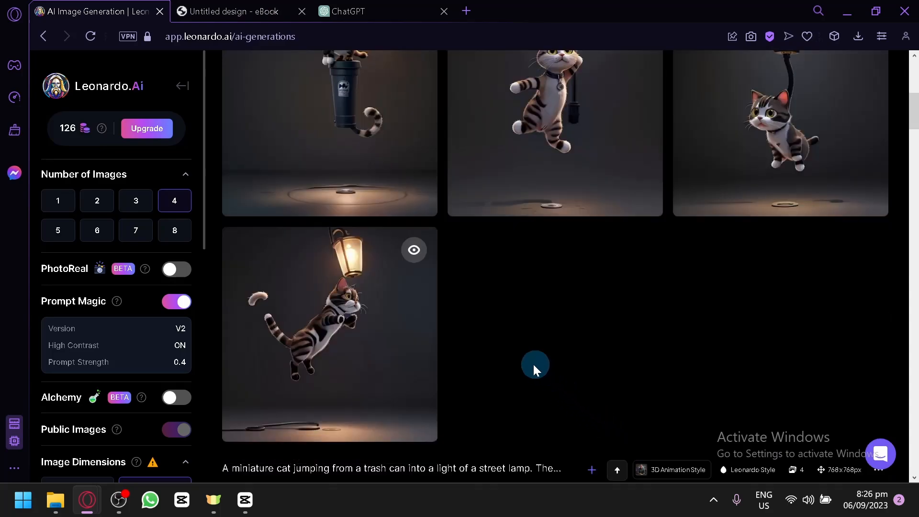
scroll(468, 185, up, 8)
scroll(447, 257, down, 6)
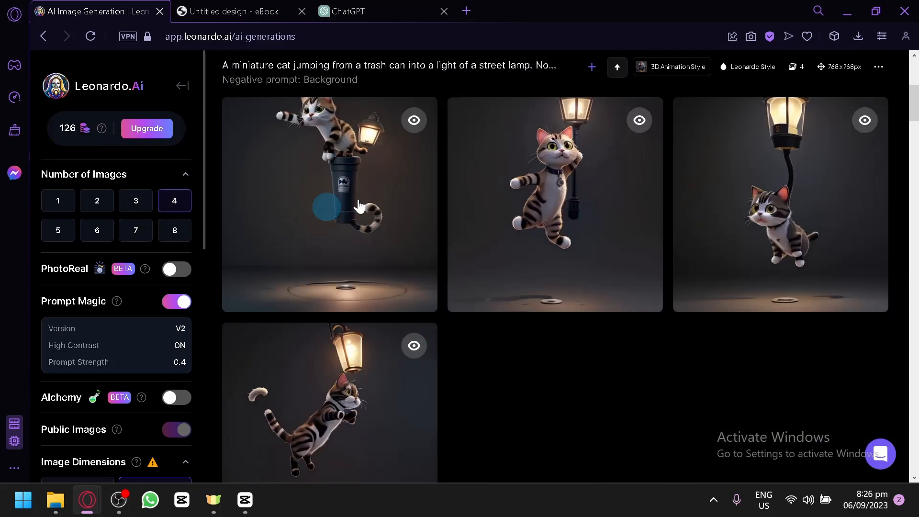
scroll(649, 317, up, 6)
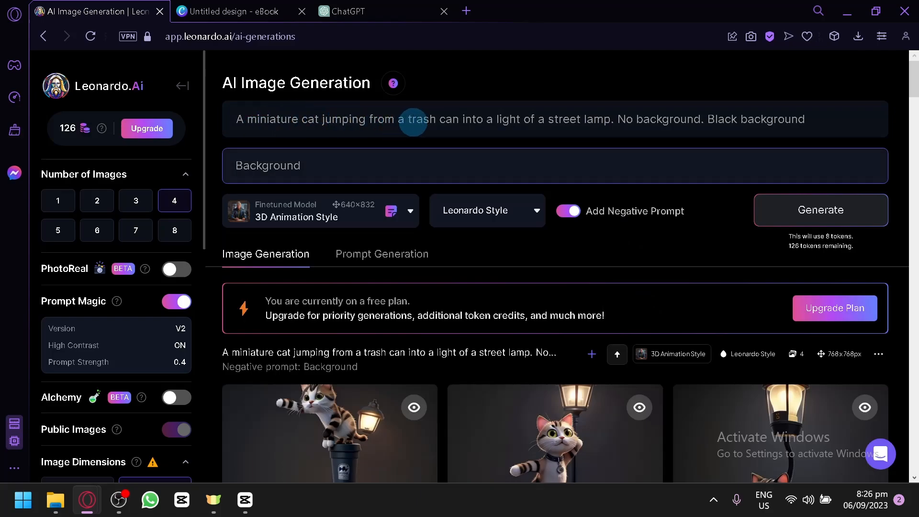
Step: Replace the prompt's opening sentence with "a miniature cat staring at the stars." and generate a new set of images
drag(612, 124, 227, 124)
text(a minatur)
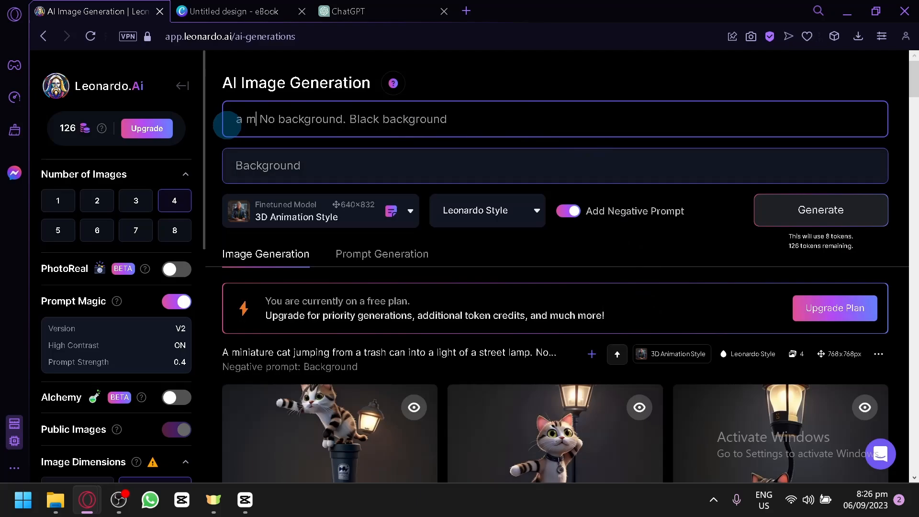
text(e)
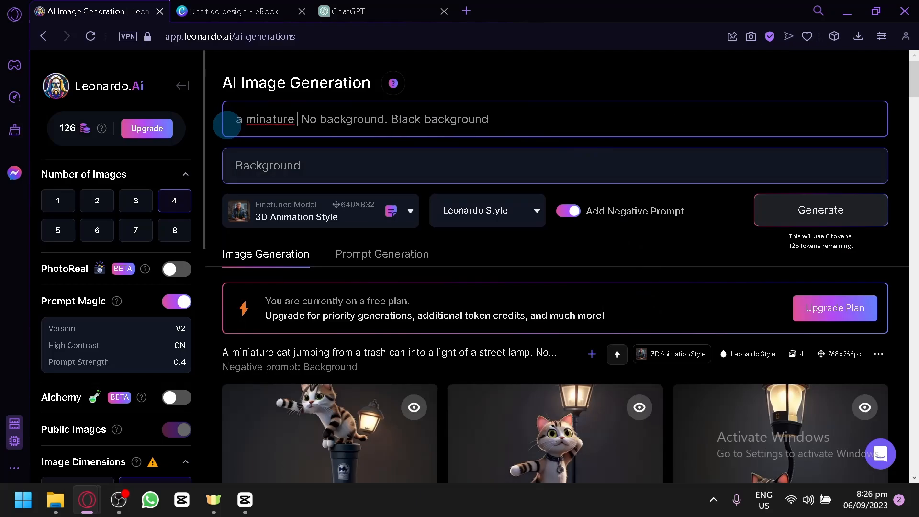
key(BackSpace)
key(BackSpace)
key(BackSpace)
key(BackSpace)
key(BackSpace)
key(BackSpace)
text(iature )
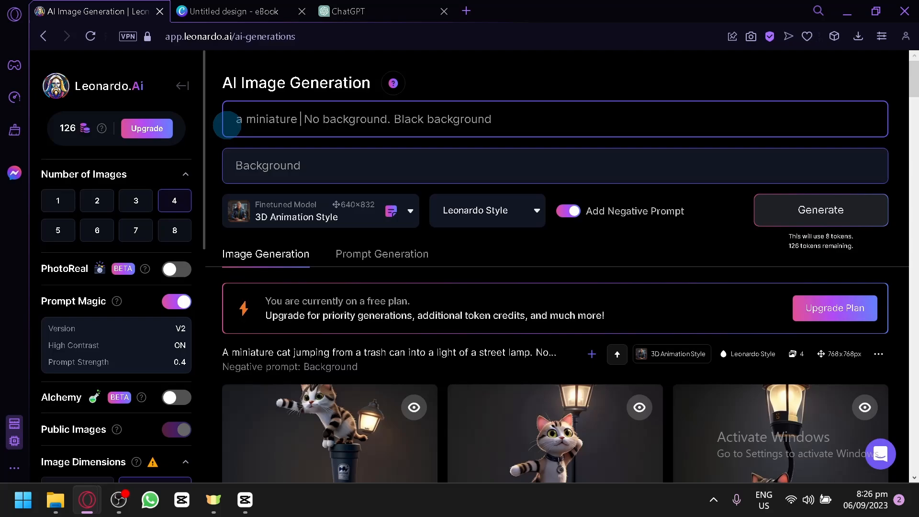
text(cat )
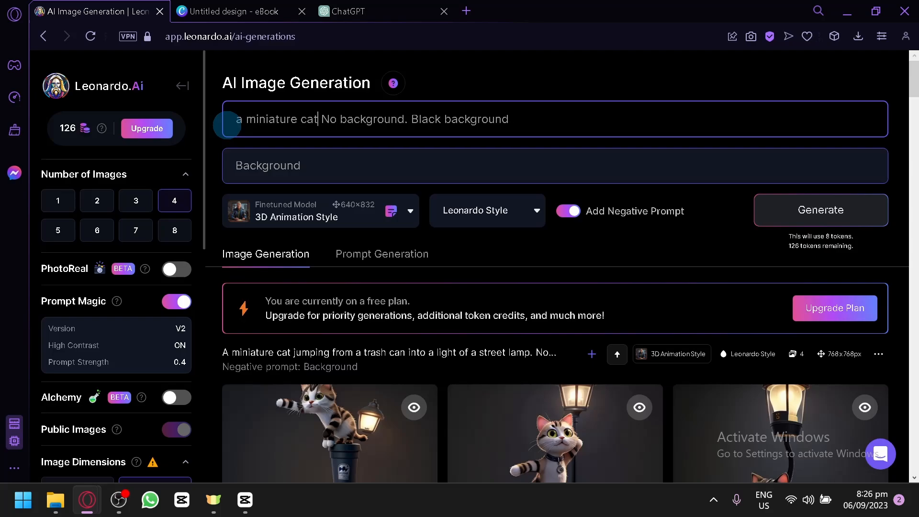
text( staring at)
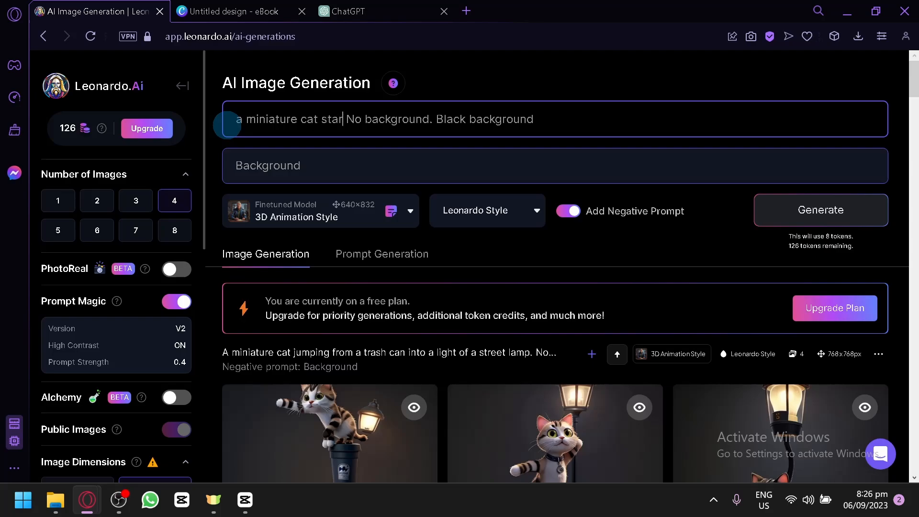
text( the sky)
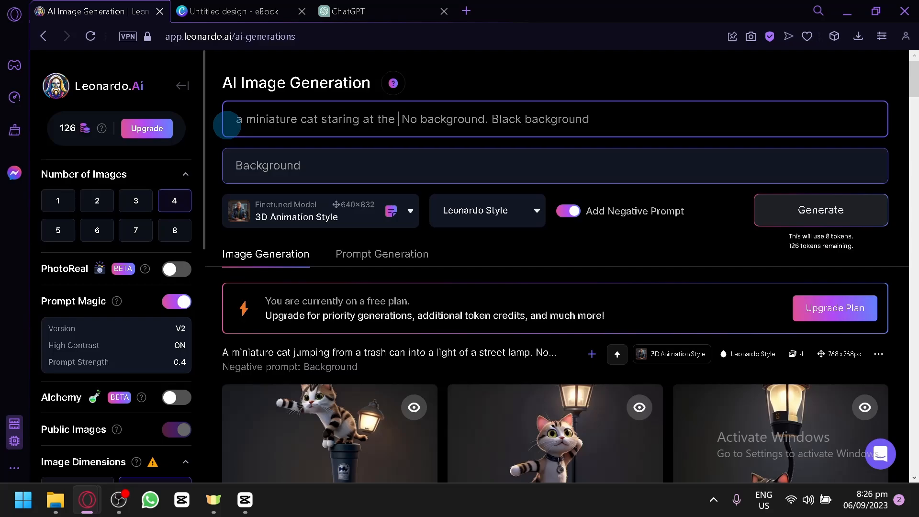
key(BackSpace)
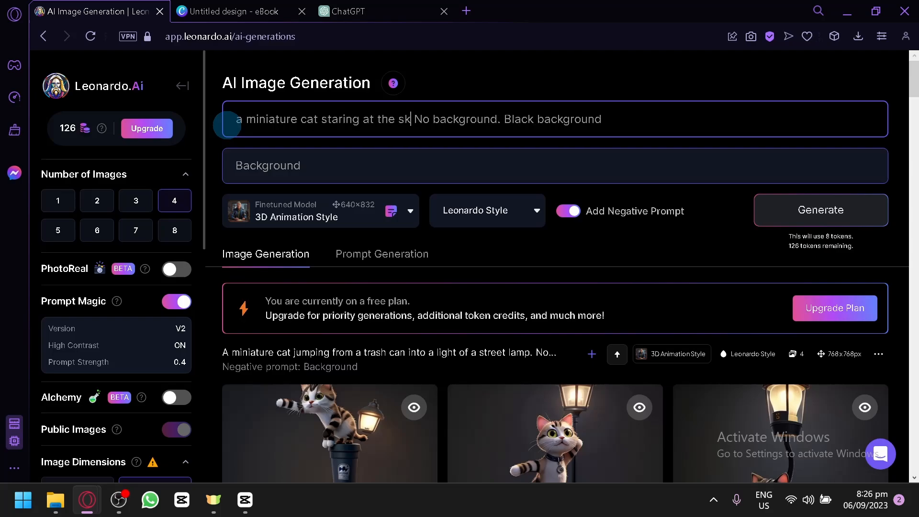
key(BackSpace)
text(tars)
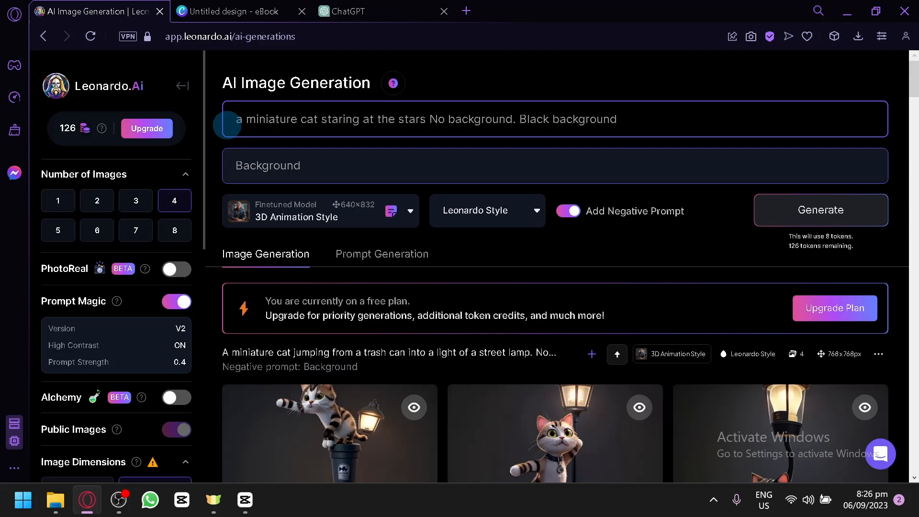
text(.)
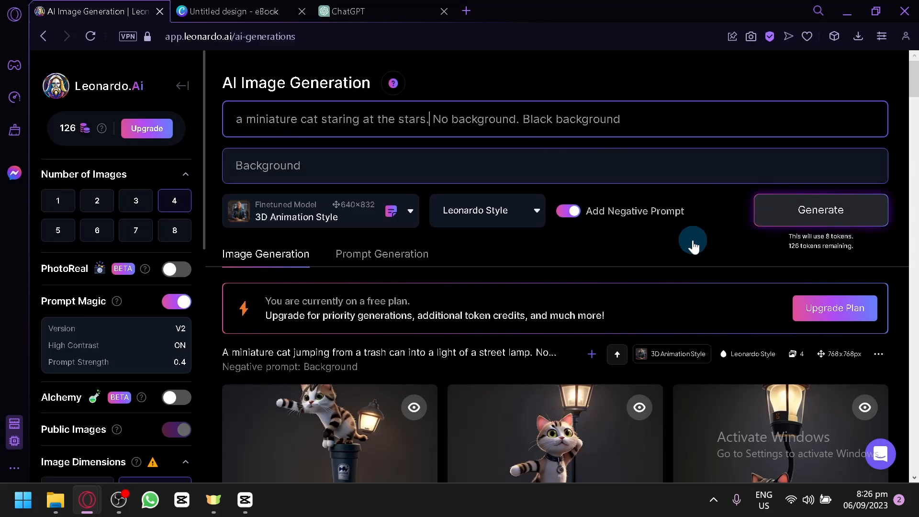
scroll(616, 251, down, 4)
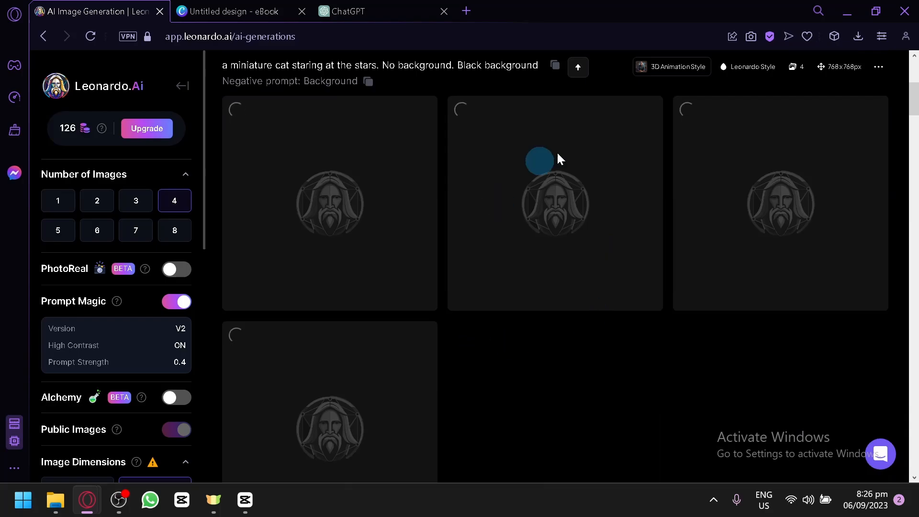
scroll(513, 362, down, 1)
scroll(520, 355, up, 2)
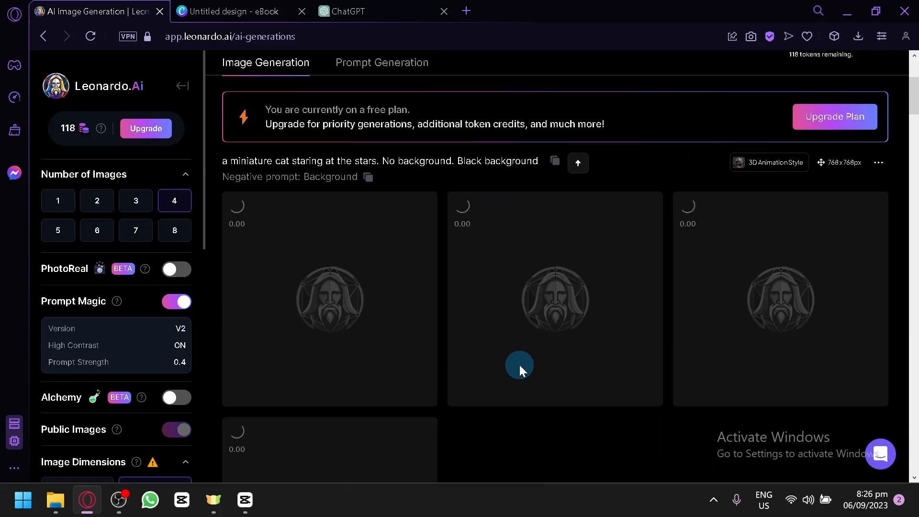
scroll(519, 365, down, 1)
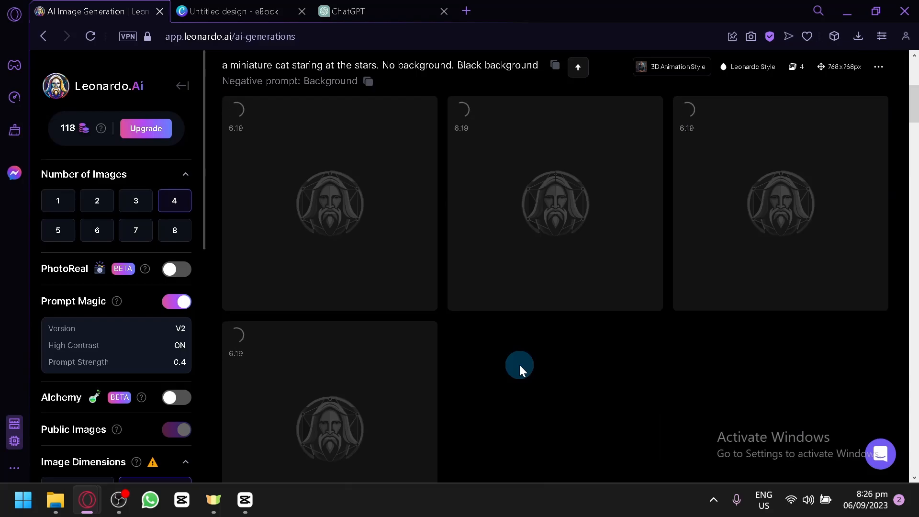
Step: Switch to the Canva book design and browse the available text styles and font combinations
click(266, 5)
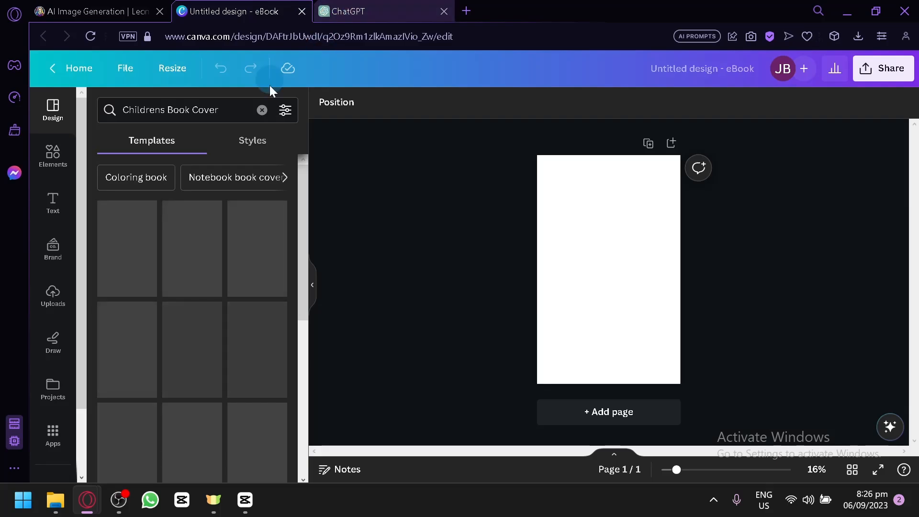
click(51, 203)
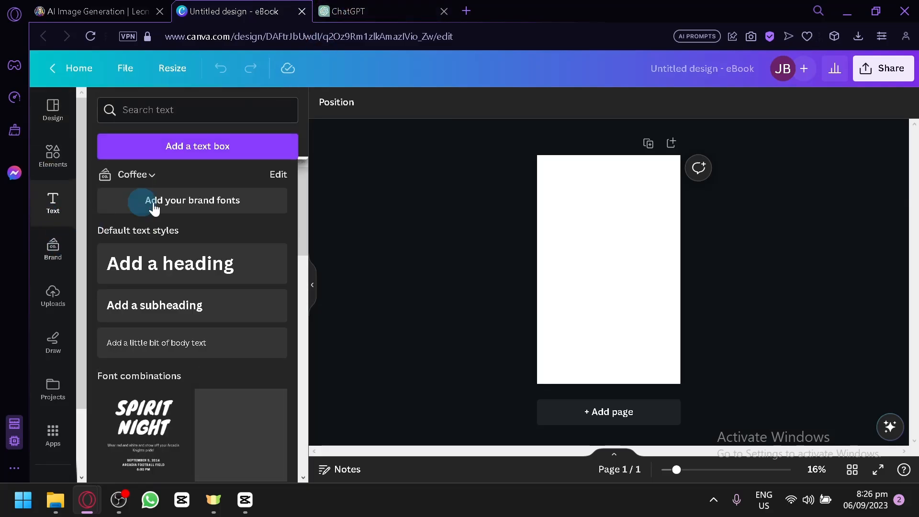
scroll(214, 284, down, 2)
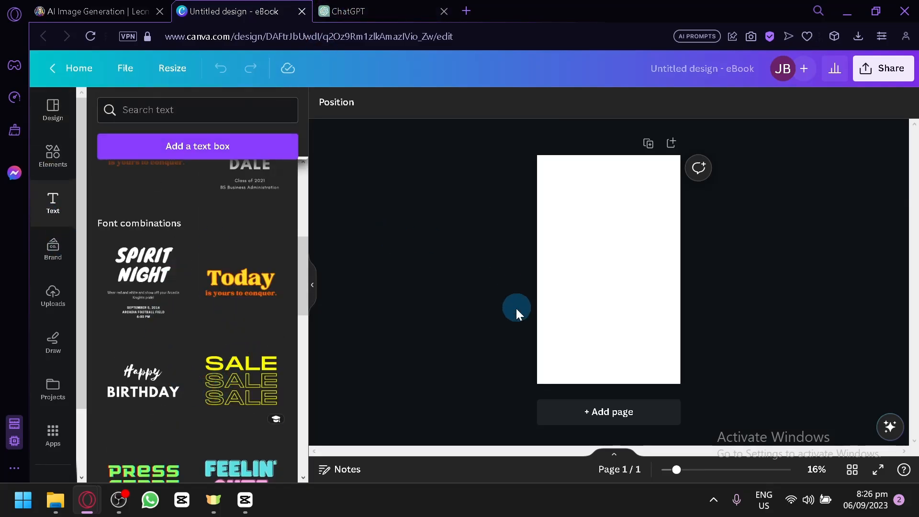
scroll(221, 273, down, 10)
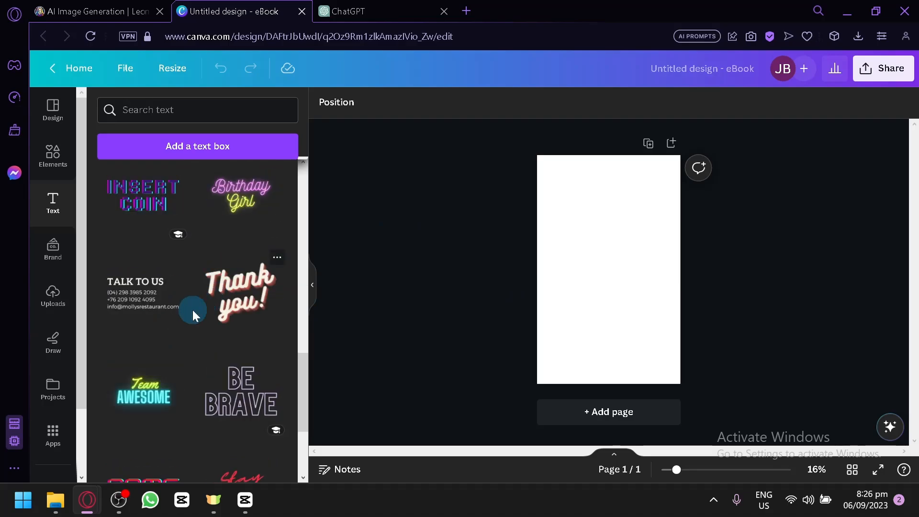
Step: Browse the children's book cover templates and apply "The Good Monster" template to the blank page
click(51, 154)
click(57, 117)
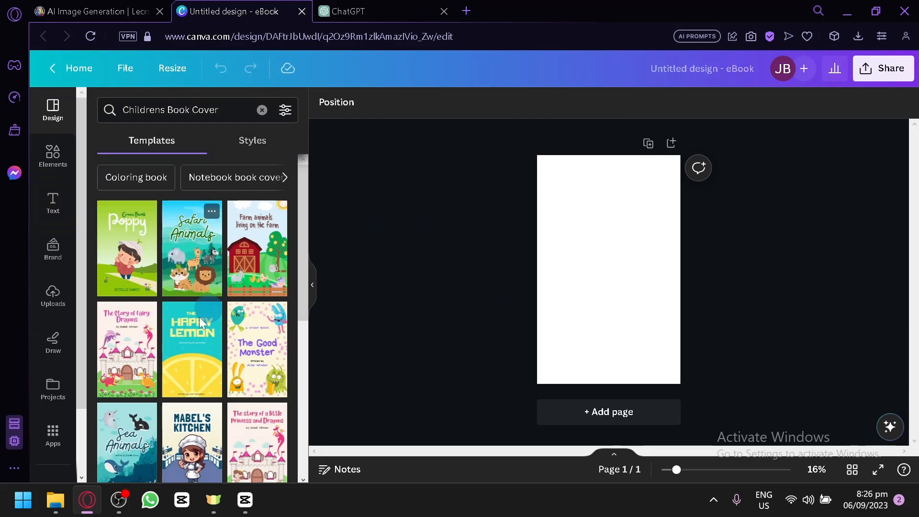
scroll(222, 302, down, 4)
scroll(268, 258, up, 2)
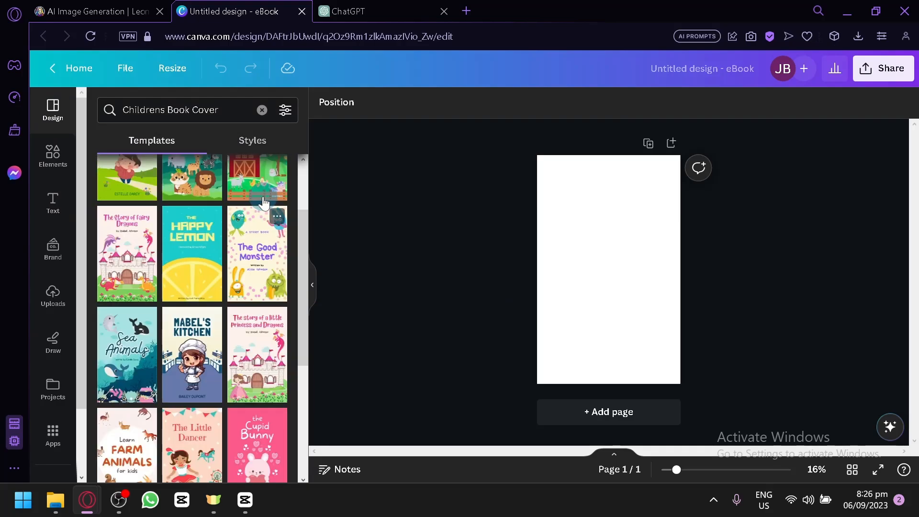
click(264, 268)
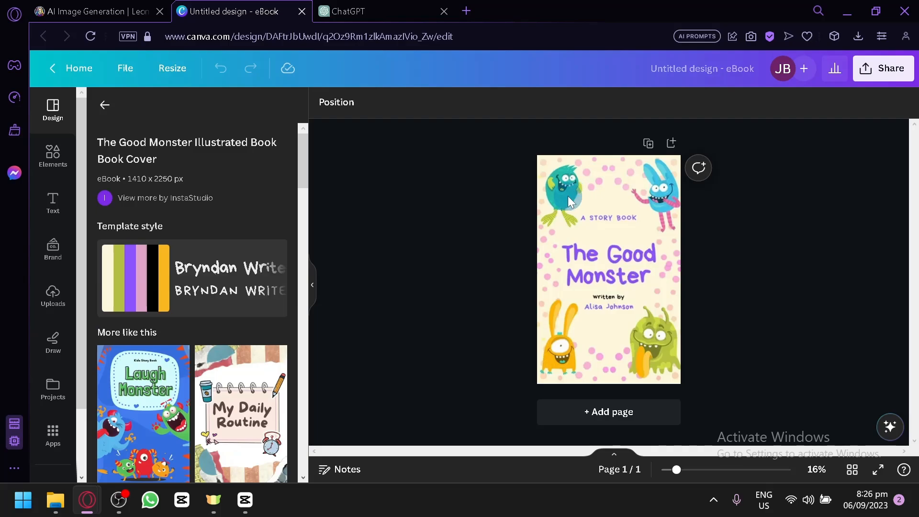
Step: Delete the two monsters and the pink dot patterns from the upper half of the cover
drag(567, 196, 657, 193)
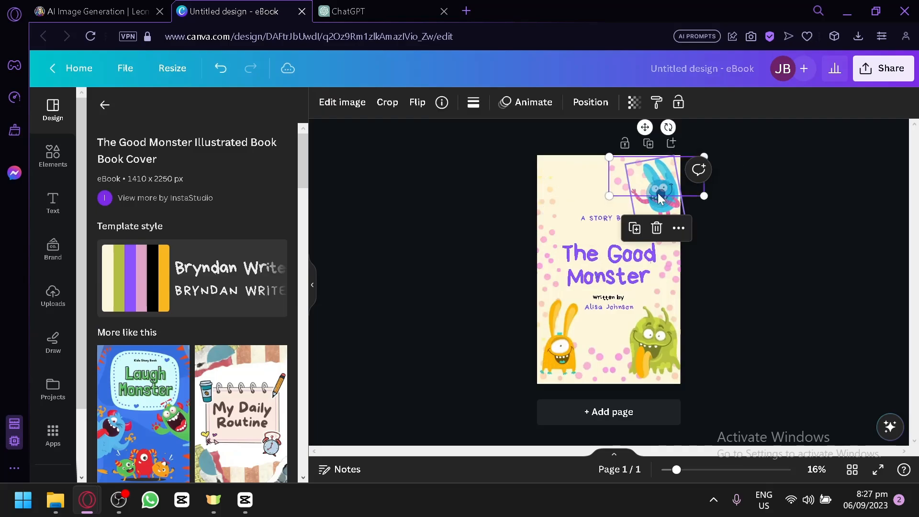
click(658, 193)
key(Delete)
click(562, 195)
click(626, 168)
key(Delete)
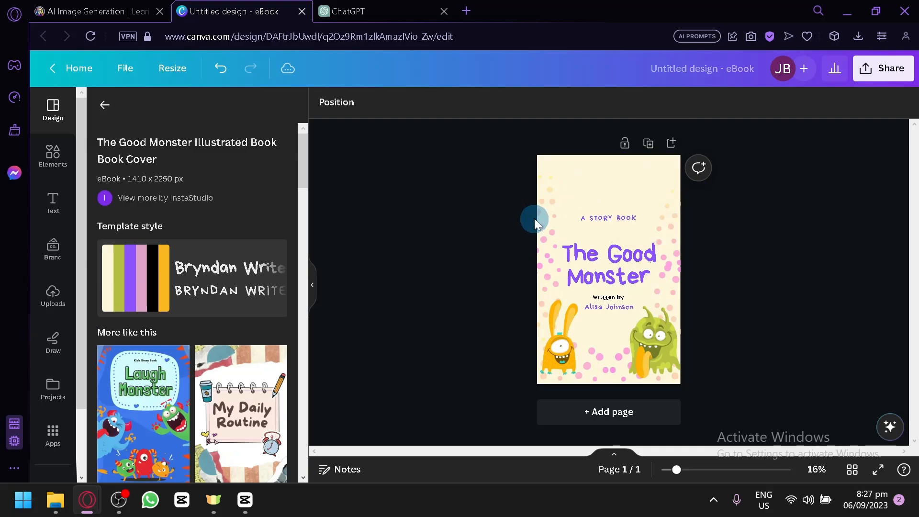
click(534, 218)
key(Delete)
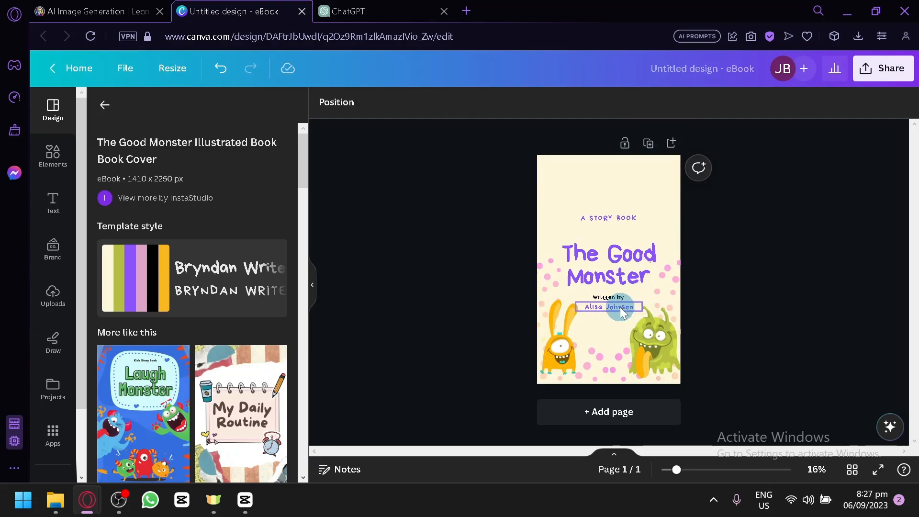
Step: Delete the green and orange monsters and the bottom-left dot pattern from the lower half of the cover
click(620, 307)
click(656, 344)
key(Delete)
drag(607, 354, 607, 362)
key(Delete)
click(562, 352)
key(Delete)
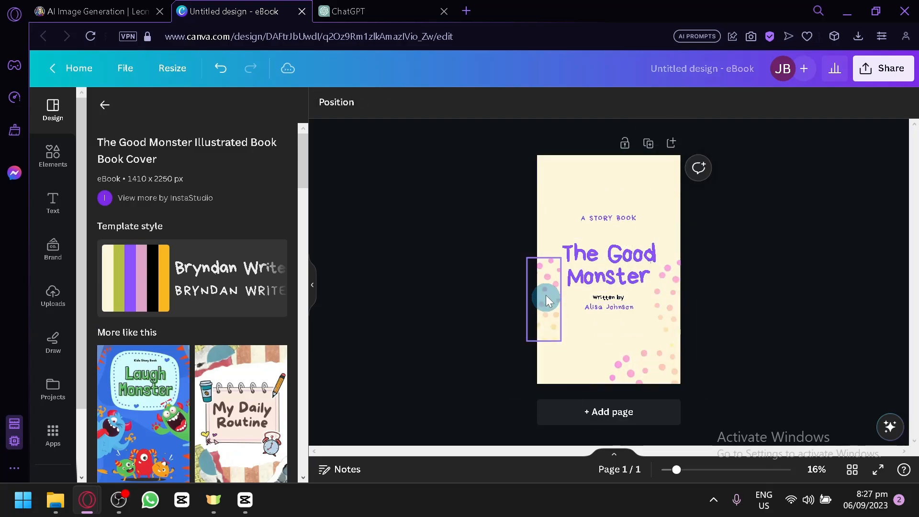
click(586, 278)
key(Delete)
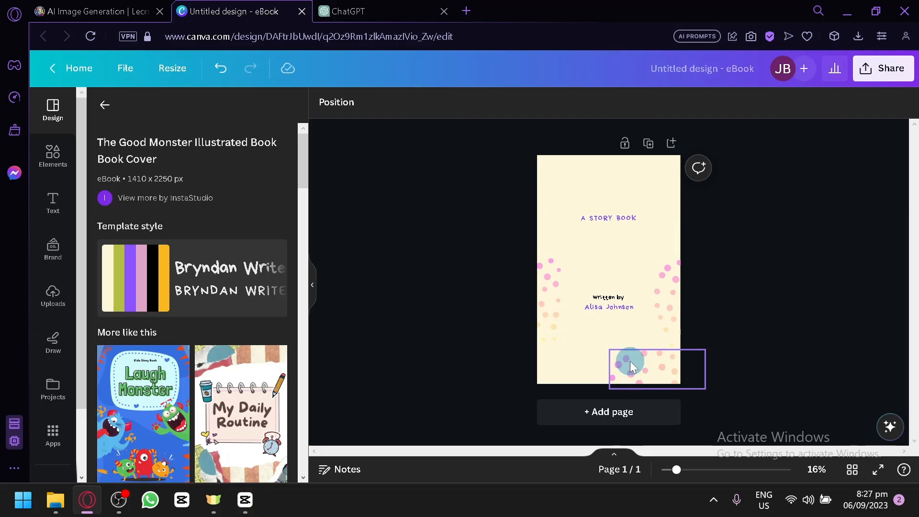
key(ctrl+z)
Step: Delete the remaining dot patterns at the cover's bottom-right corner and along its left and right edges
click(630, 378)
click(551, 301)
key(Delete)
click(670, 293)
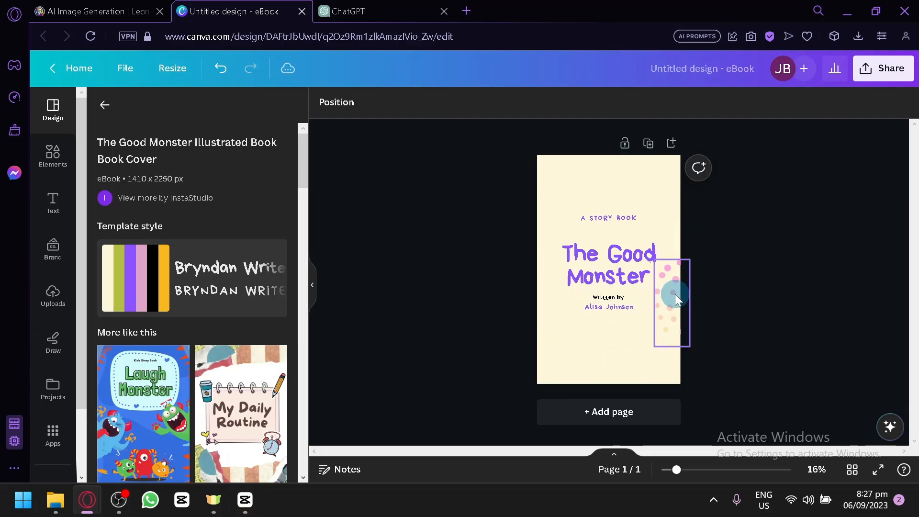
key(Delete)
Step: Replace the cover title with ChatGPT's first topic title, "The Adventures of a Curious Cat"
click(345, 9)
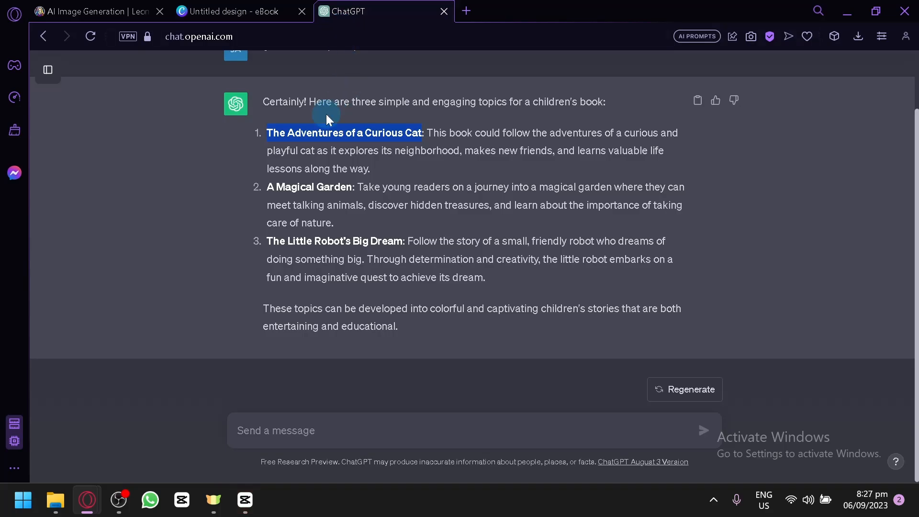
click(258, 6)
click(620, 271)
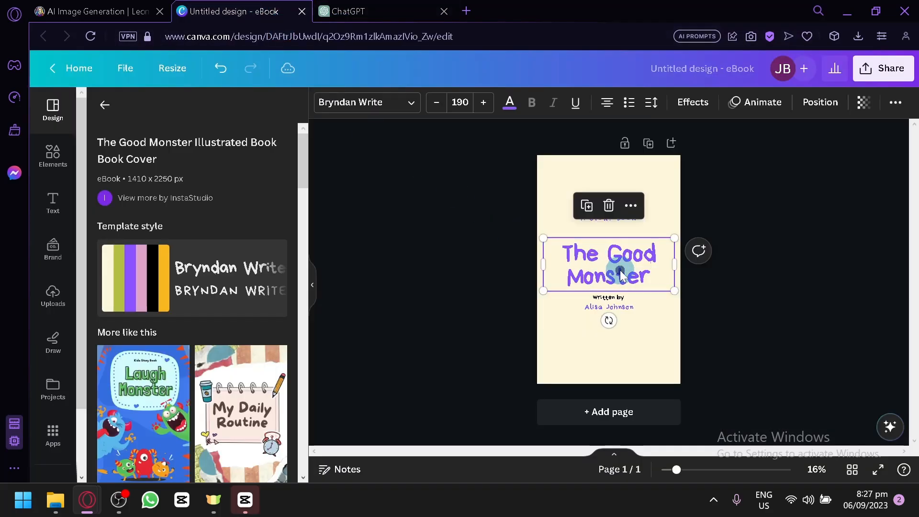
click(620, 274)
text(The Adventures of a Curious Cat)
click(638, 352)
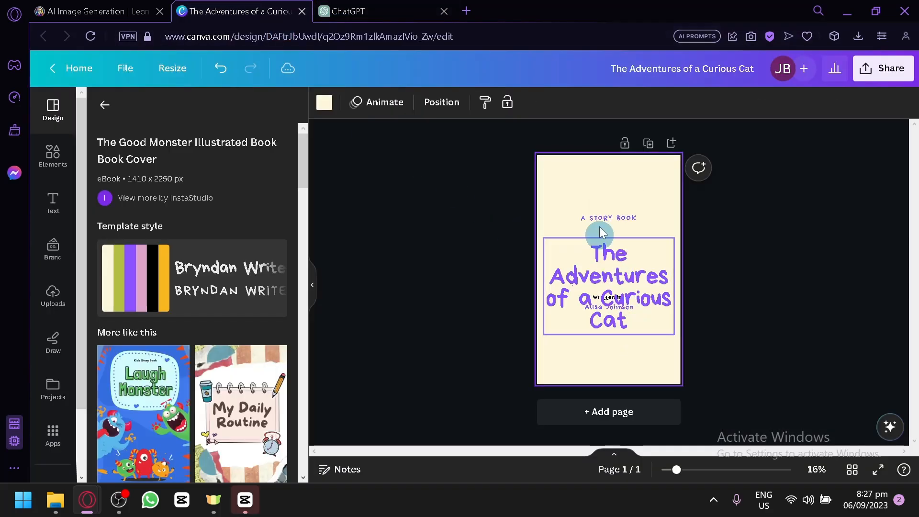
Step: Move the "A STORY BOOK" line and the title higher on the cover, and replace the author name with "Me"
drag(607, 214, 608, 175)
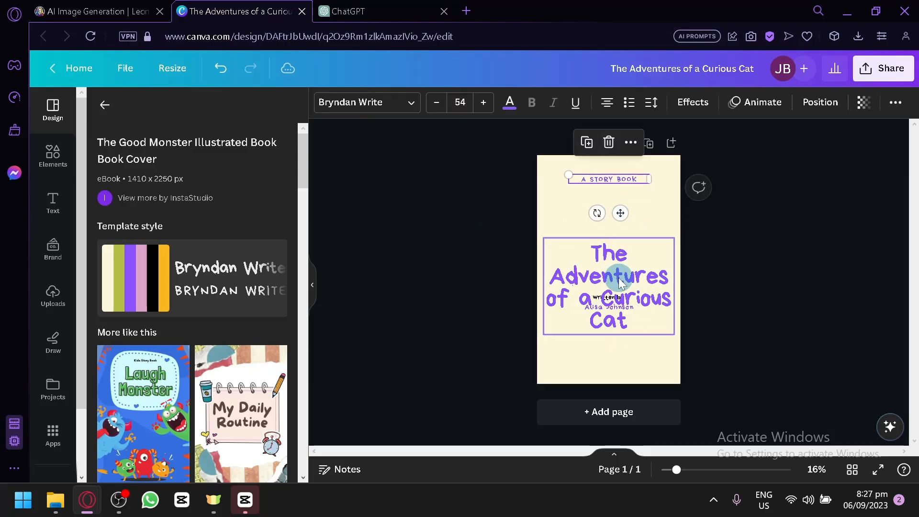
drag(608, 294, 618, 228)
click(612, 306)
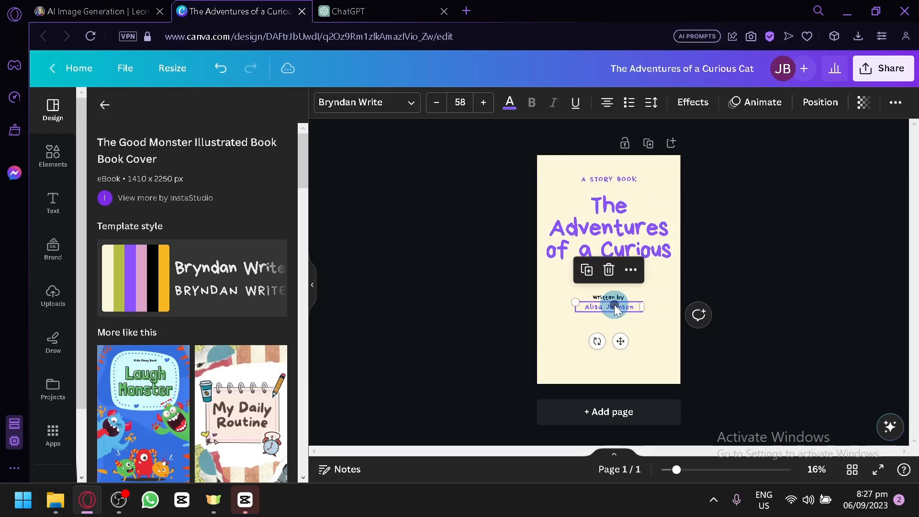
click(613, 306)
text(Me)
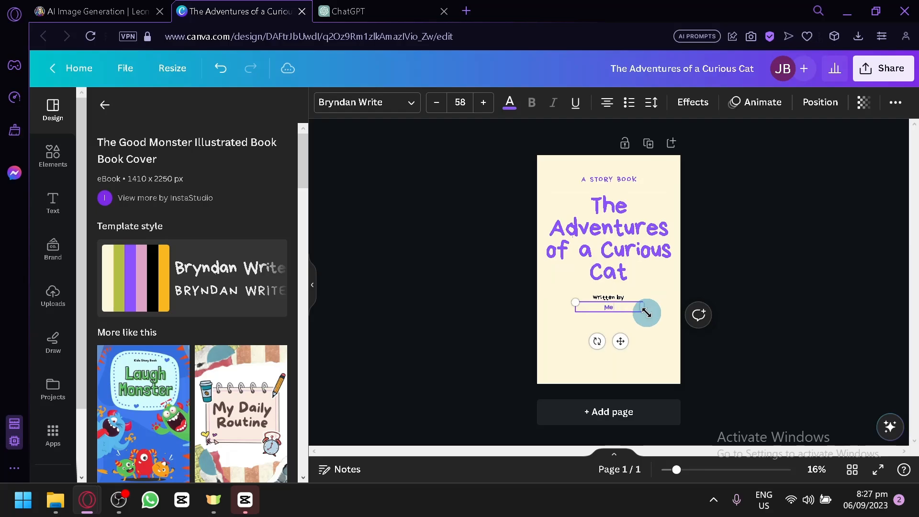
Step: Recolor the cover title "The Adventures of a Curious Cat" black
click(656, 332)
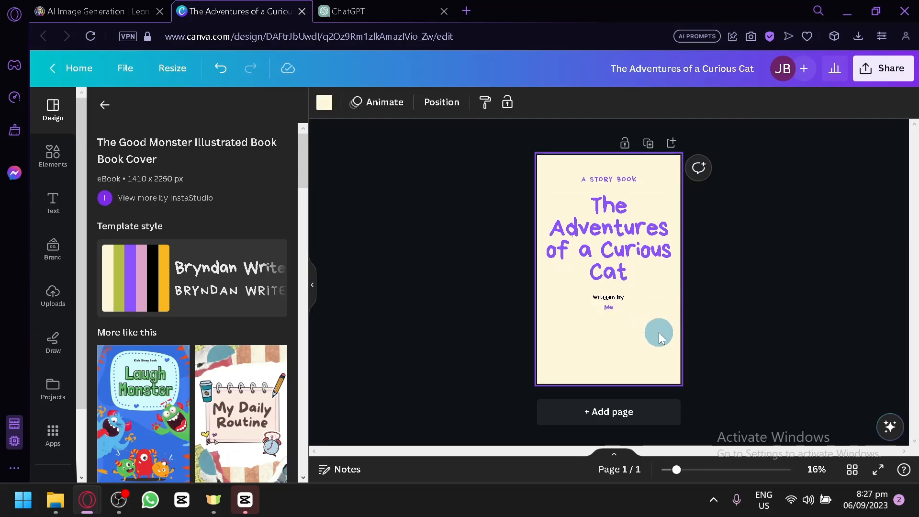
click(608, 230)
click(509, 103)
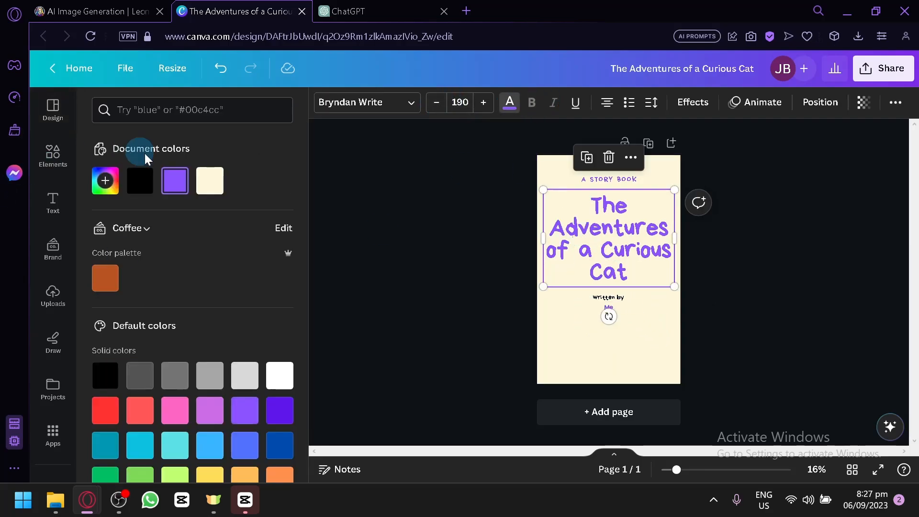
click(138, 184)
click(172, 190)
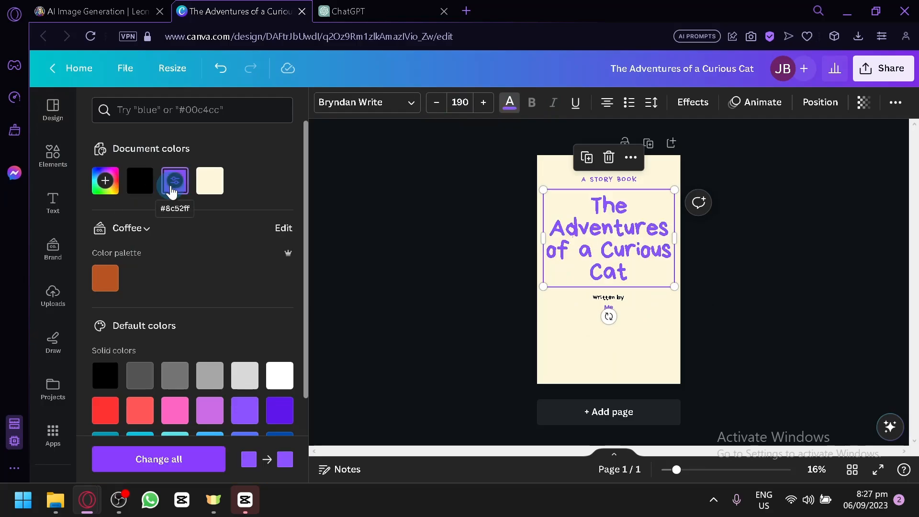
click(139, 181)
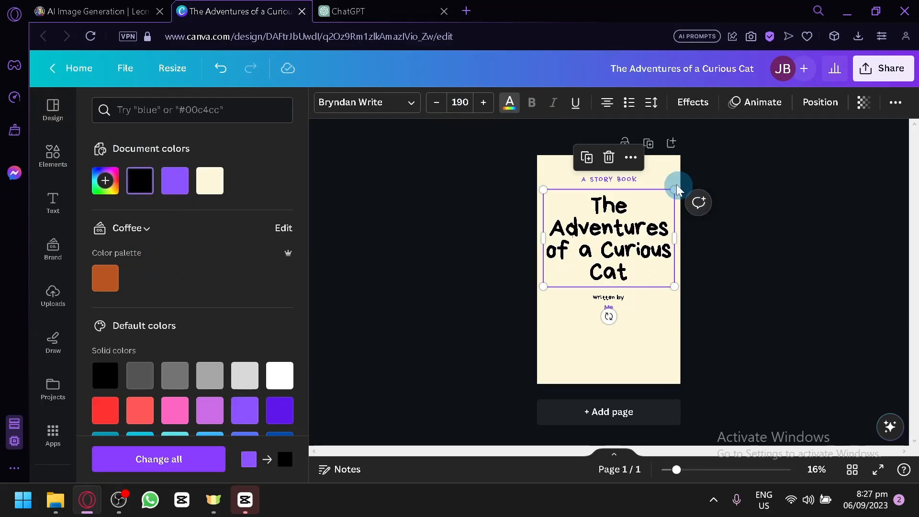
Step: Recolor the "A STORY BOOK" line and the author name "Me" black to match the title
click(637, 178)
click(142, 182)
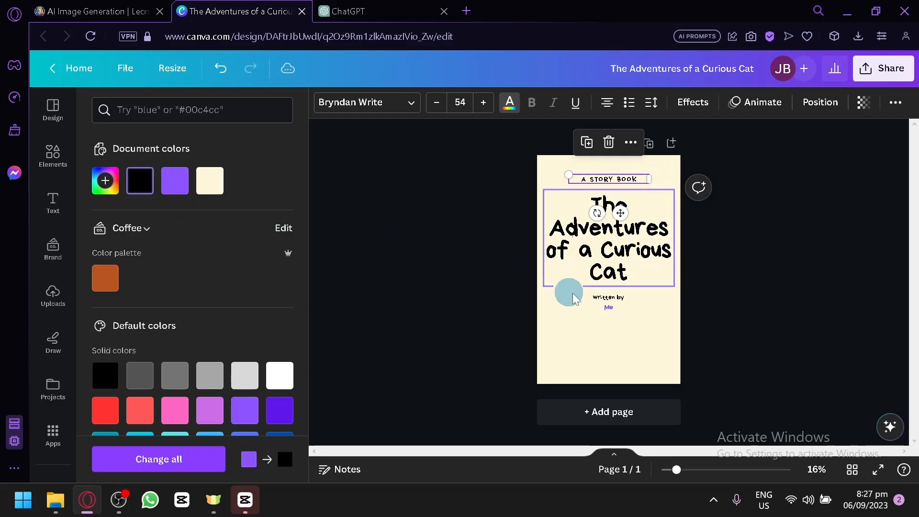
click(606, 305)
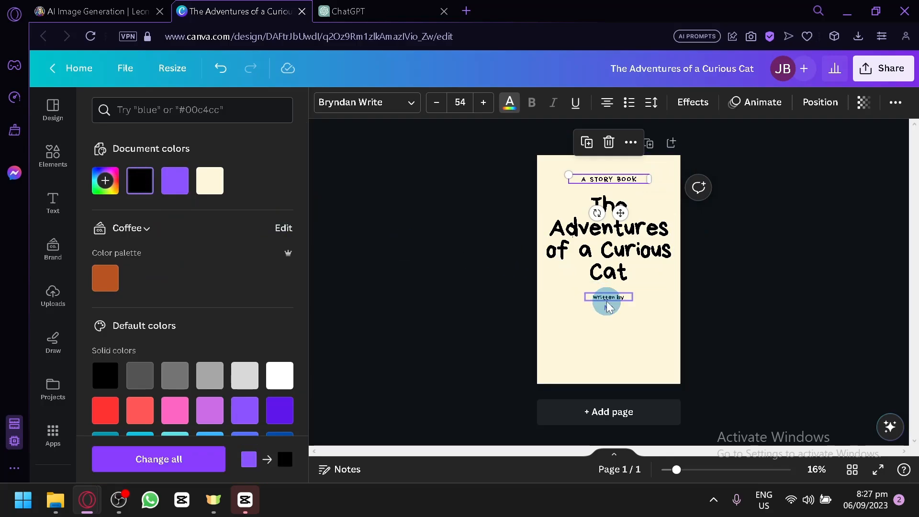
click(149, 177)
click(406, 218)
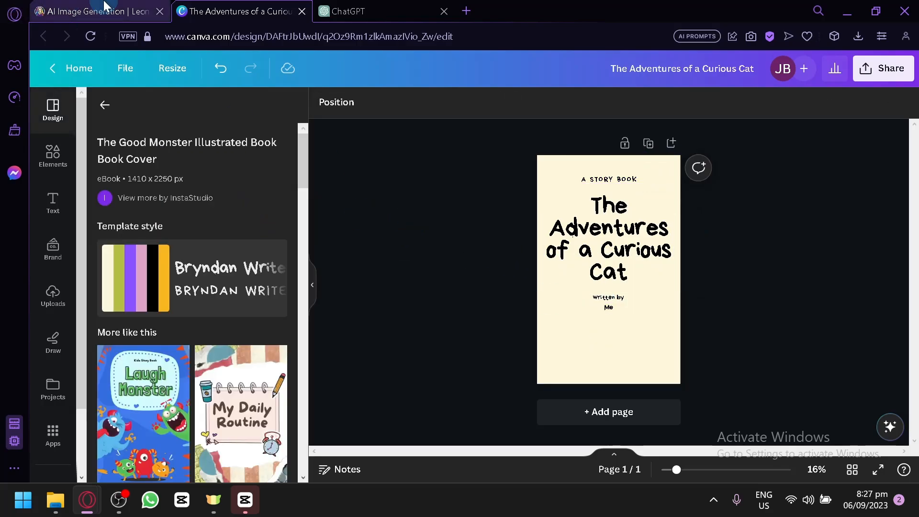
Step: Switch to Leonardo.Ai and download the first image of the miniature cat staring at the stars
click(87, 11)
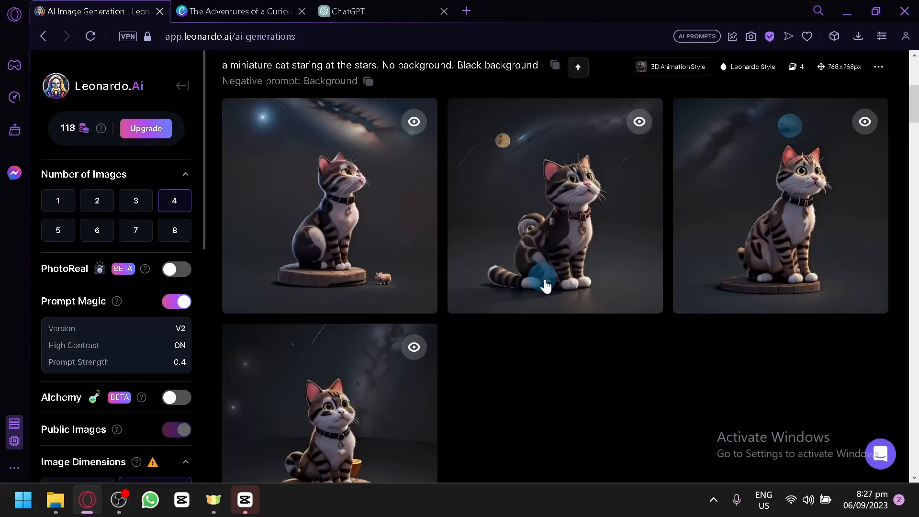
scroll(550, 380, down, 4)
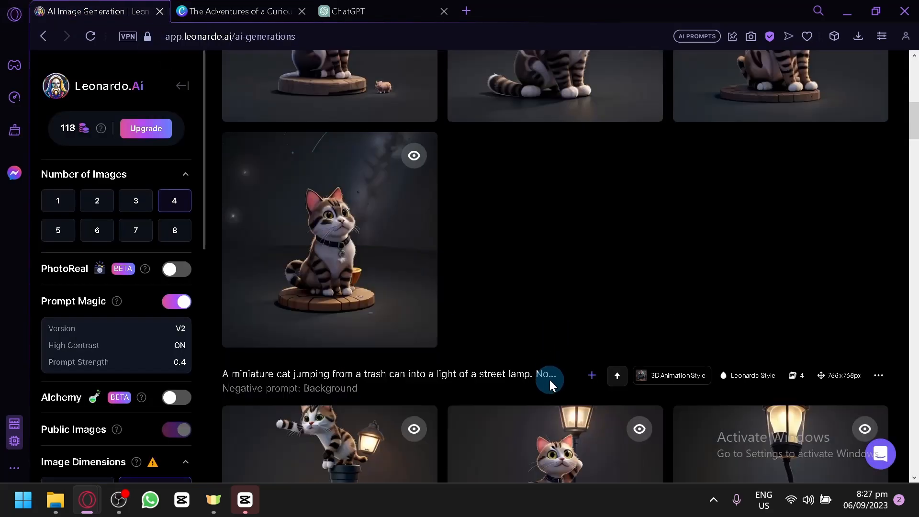
scroll(549, 380, up, 4)
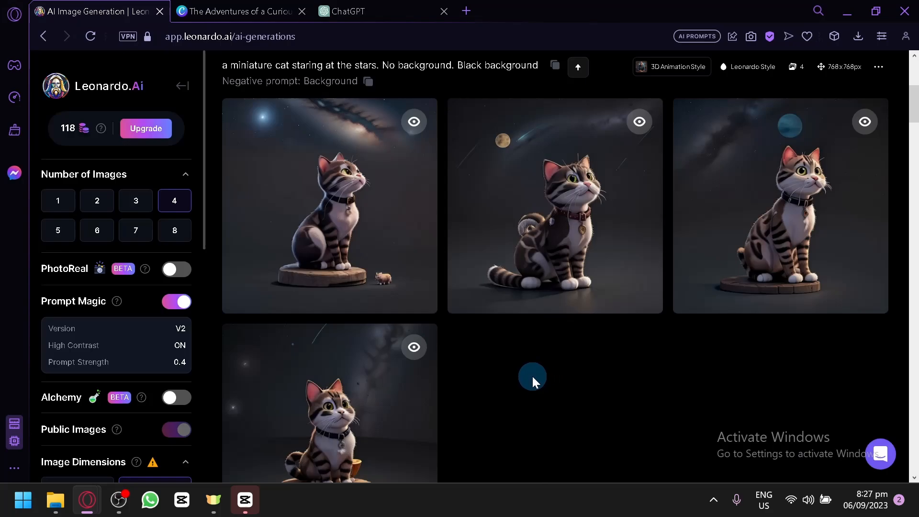
mouse_move(329, 181)
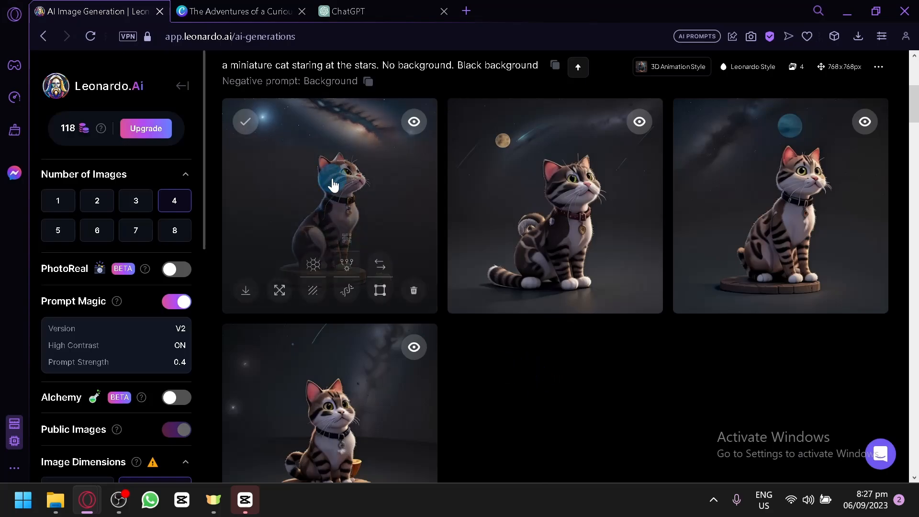
click(245, 295)
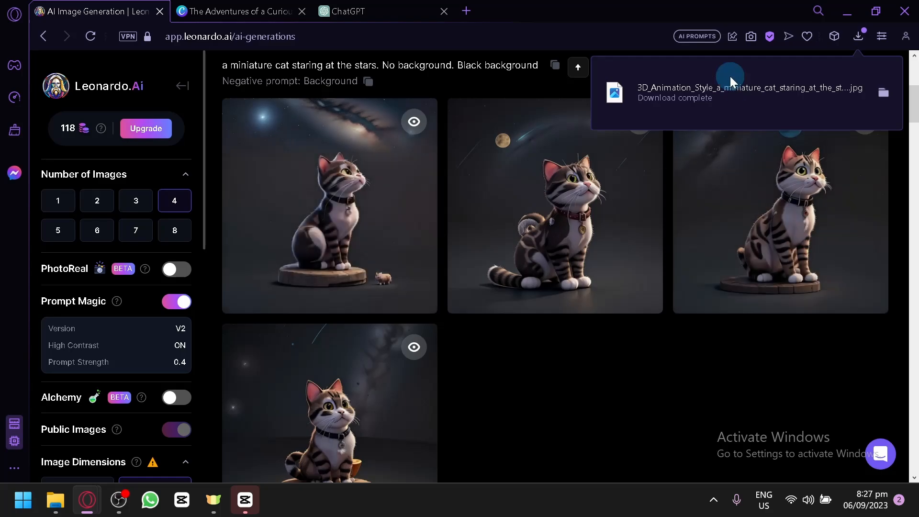
Step: Switch back to Canva and upload the downloaded cat image onto the book cover
click(263, 9)
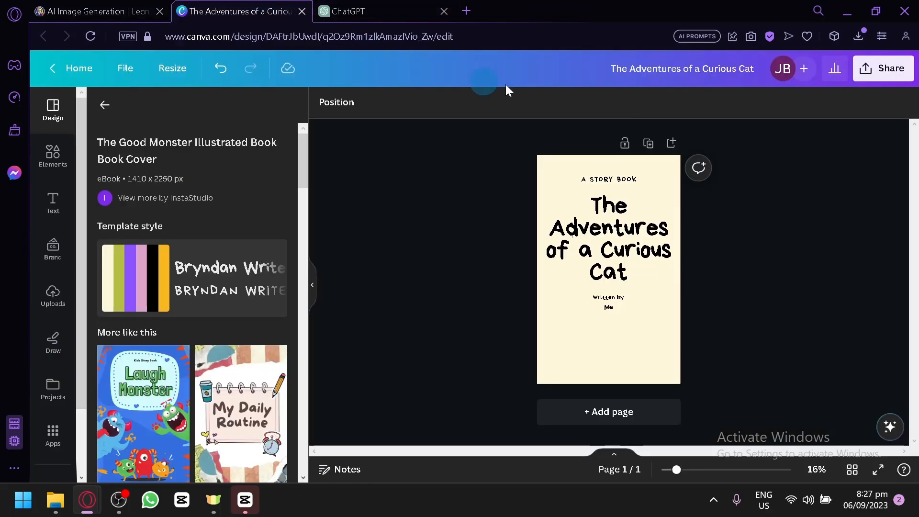
click(860, 36)
drag(739, 135, 558, 206)
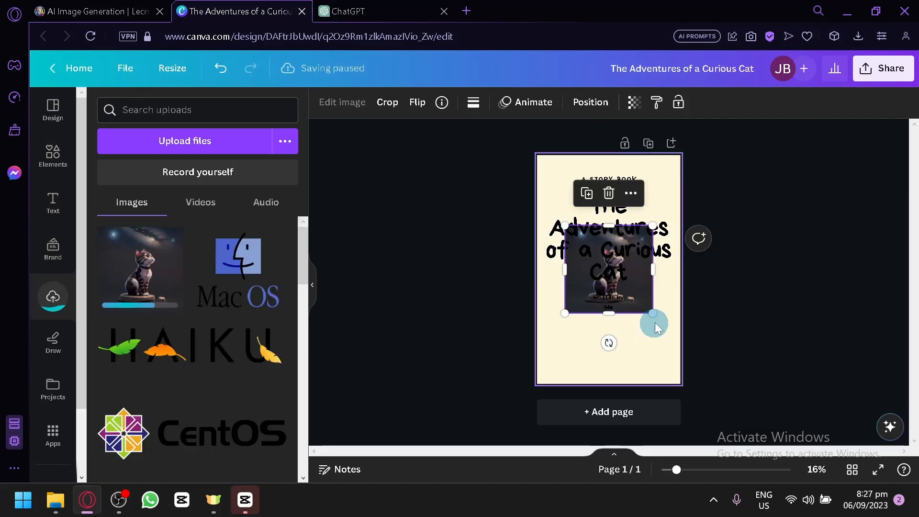
Step: Enlarge and position the cat image behind the text so that it fills the whole cover
drag(656, 328, 795, 458)
drag(663, 361, 598, 288)
drag(657, 330, 663, 365)
drag(730, 201, 838, 92)
drag(662, 330, 620, 336)
Step: Recolor the title, the "A STORY BOOK" line, the "written by" line and the author name "Me" cream
click(622, 219)
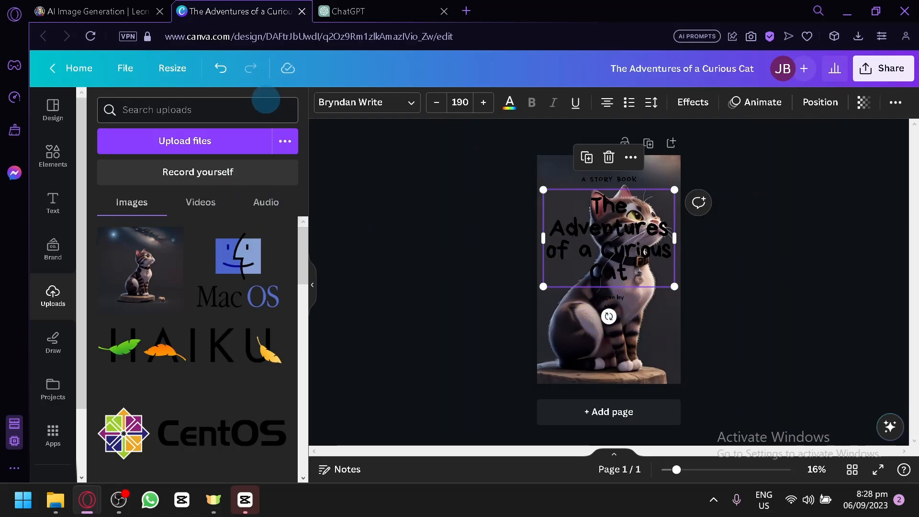
click(509, 102)
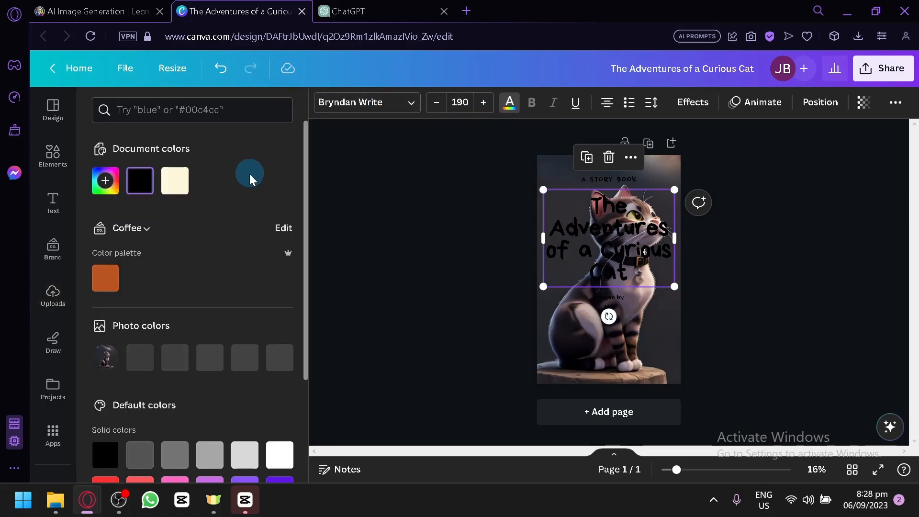
click(175, 181)
click(634, 181)
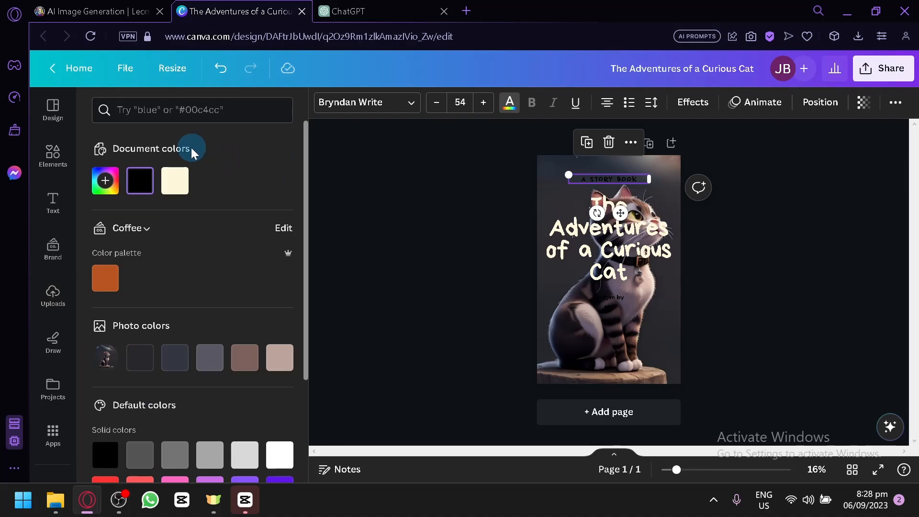
click(186, 180)
click(612, 298)
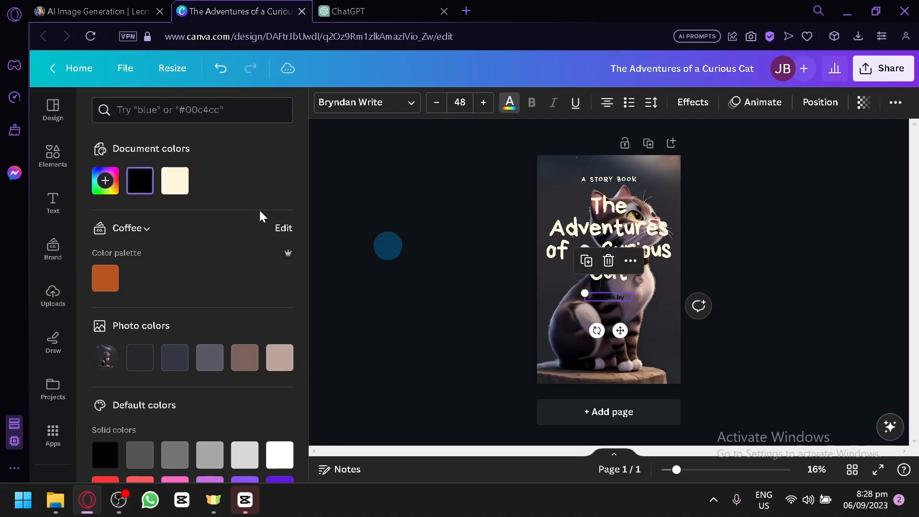
click(176, 182)
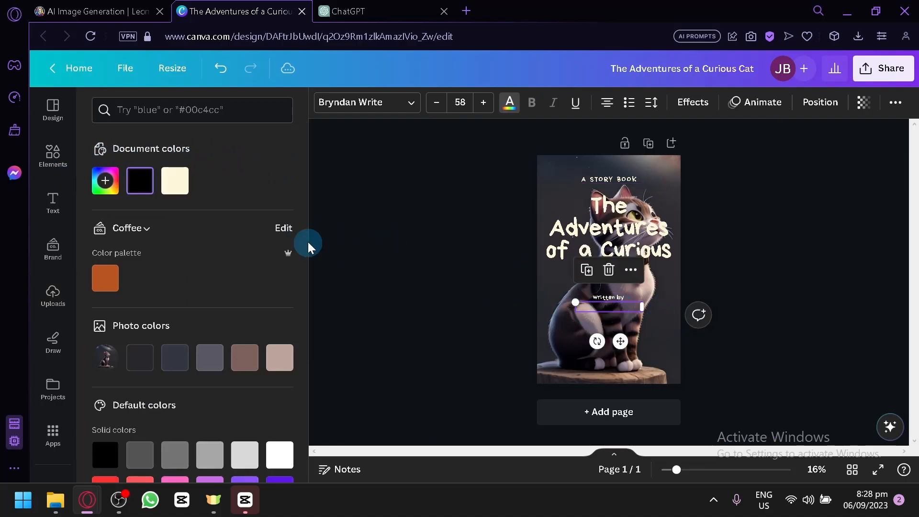
click(181, 183)
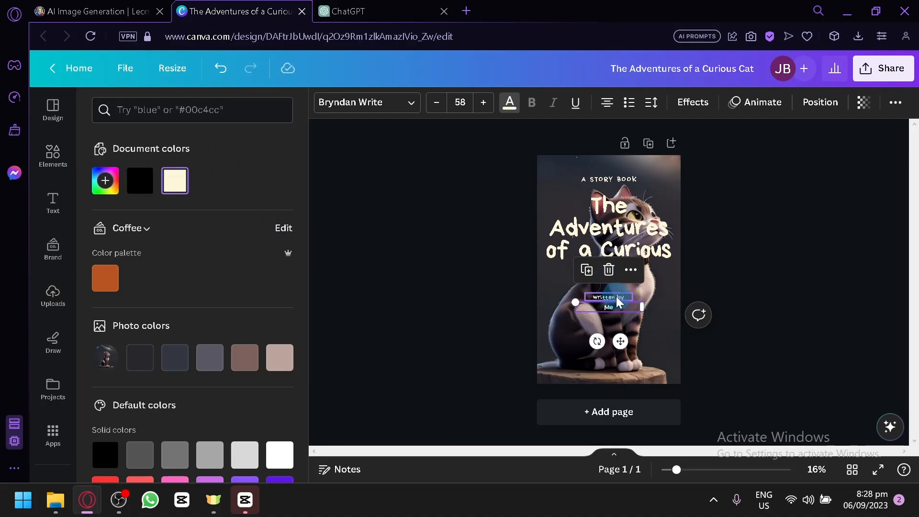
Step: Move the title and author lines down to the lower half of the cover, and add a blank second page
shift+click(616, 300)
drag(616, 300, 622, 362)
drag(634, 246, 633, 303)
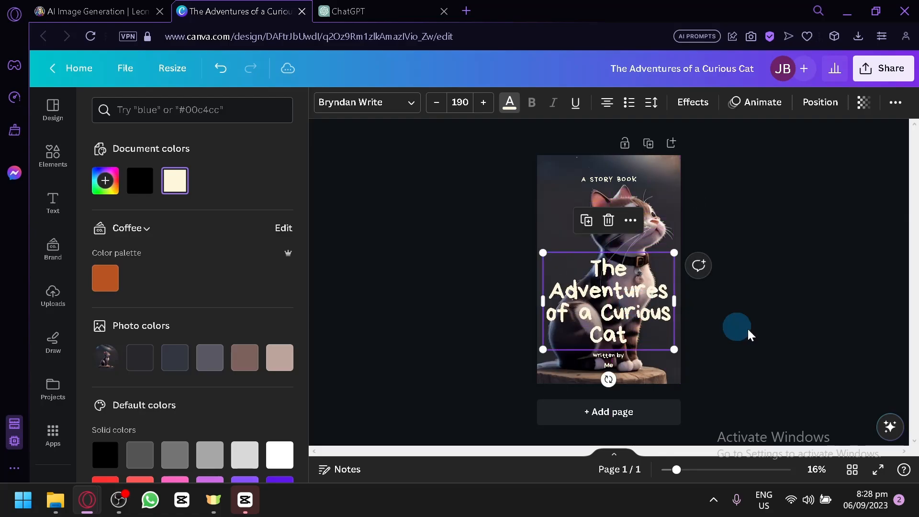
click(762, 329)
click(633, 303)
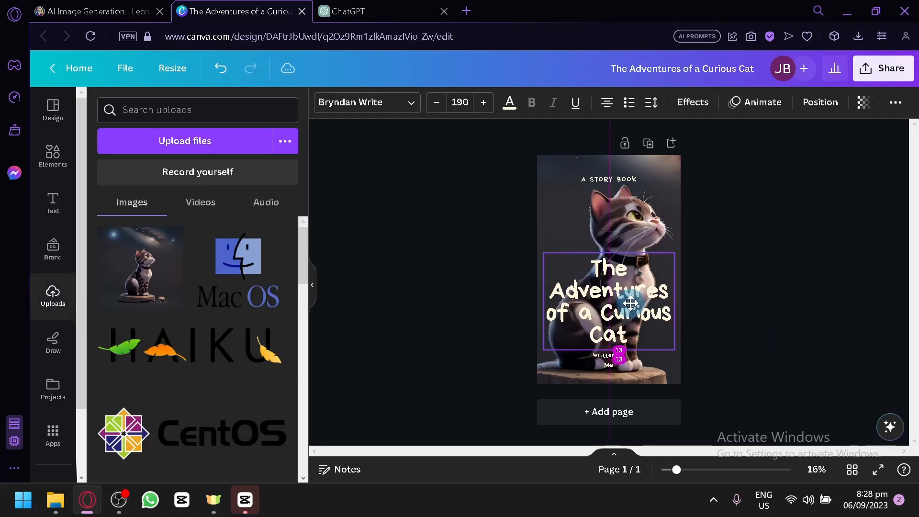
click(496, 234)
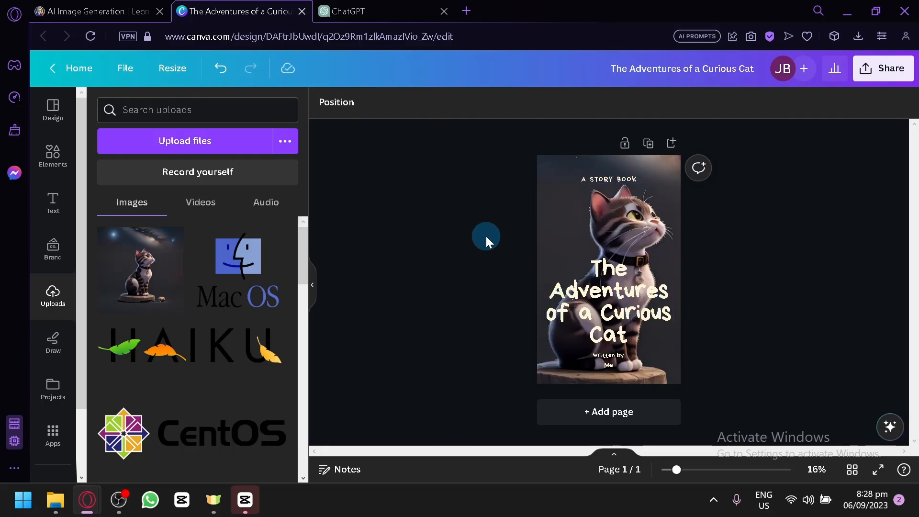
click(581, 412)
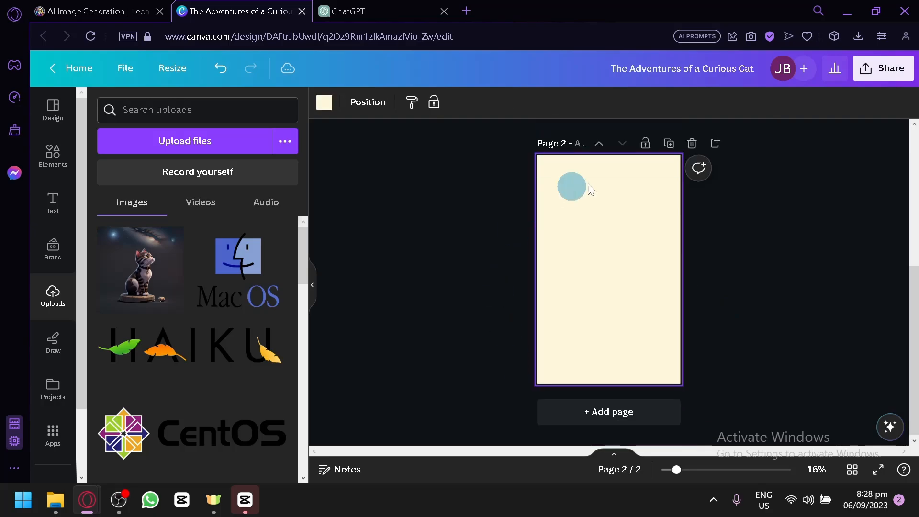
Step: Ask ChatGPT to "create a narrative or script per page (10page) and only 1 small phrase per page. make it meaningful"
click(381, 6)
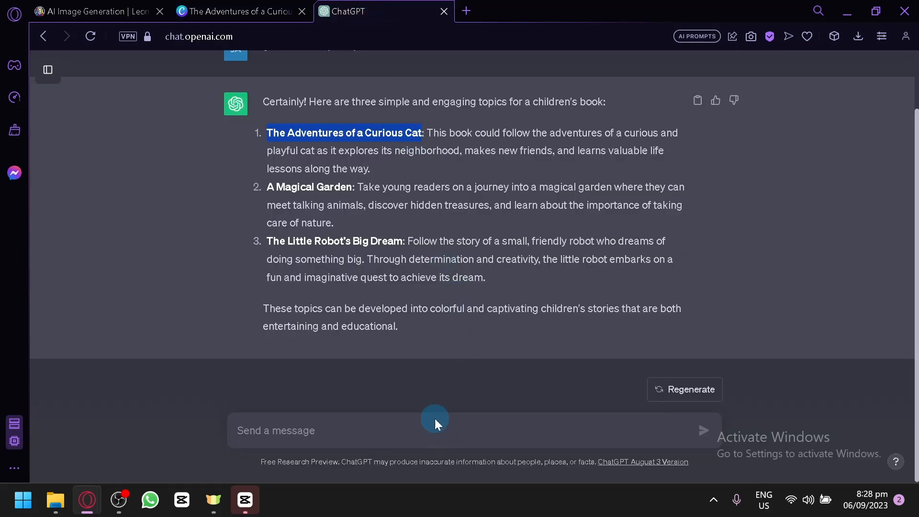
click(367, 437)
text(crea)
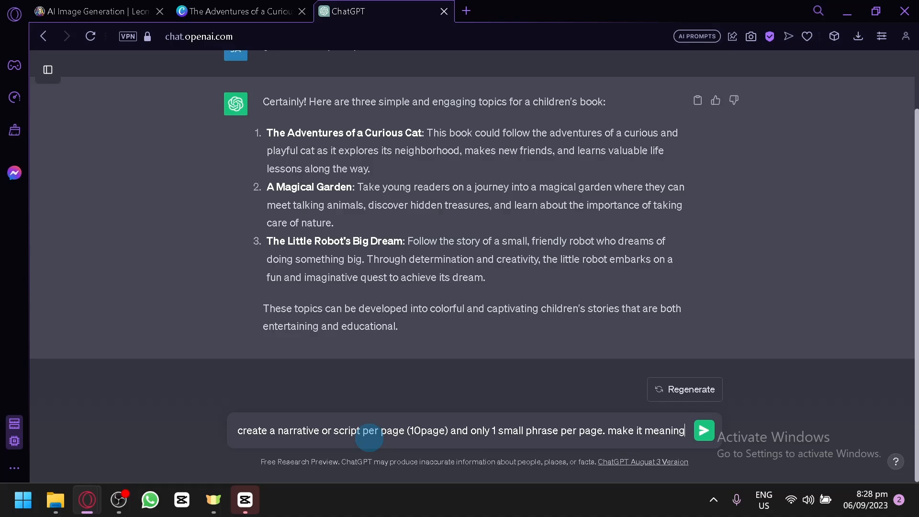
text(ful)
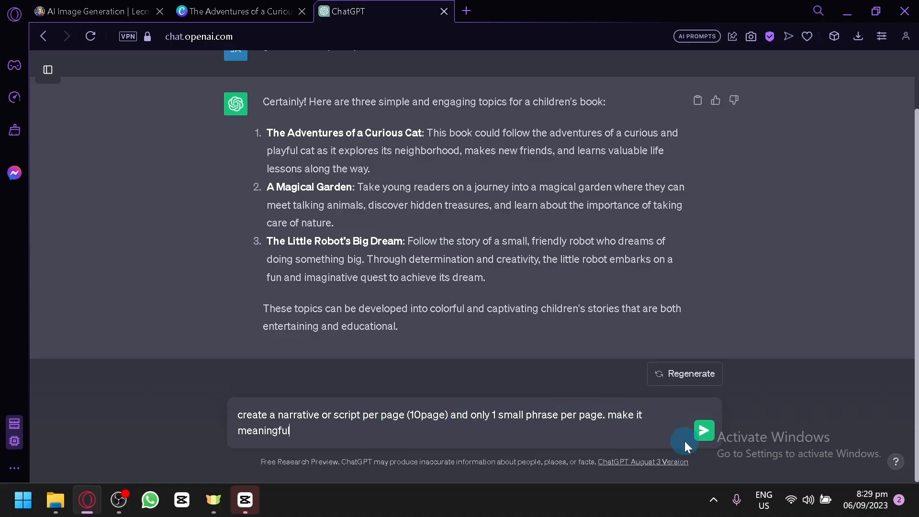
click(696, 442)
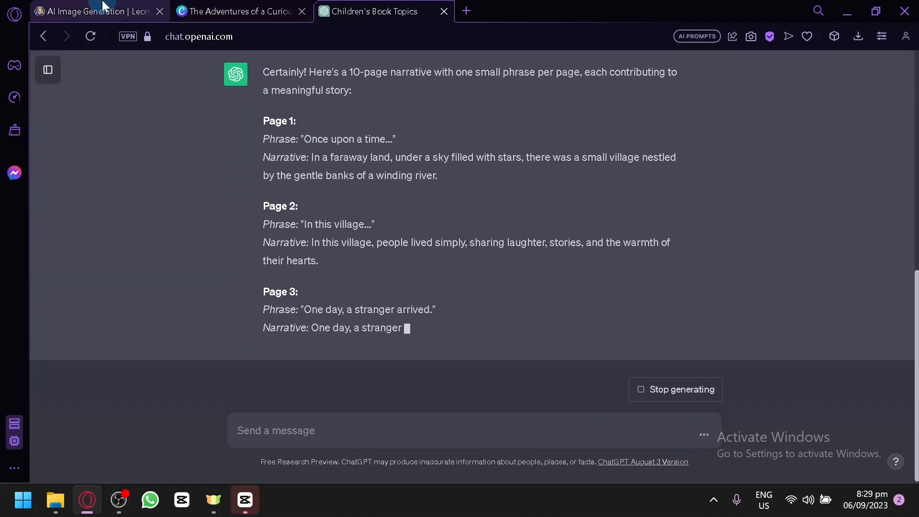
Step: Copy the Page 1 narrative sentence from ChatGPT's reply, without its "Narrative:" label
click(102, 11)
click(375, 11)
scroll(430, 201, up, 5)
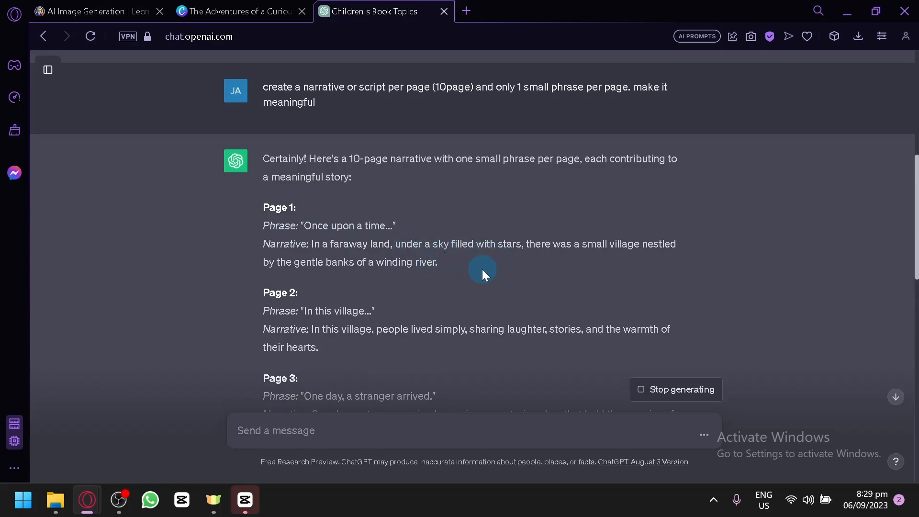
drag(481, 269, 308, 242)
key(ctrl+c)
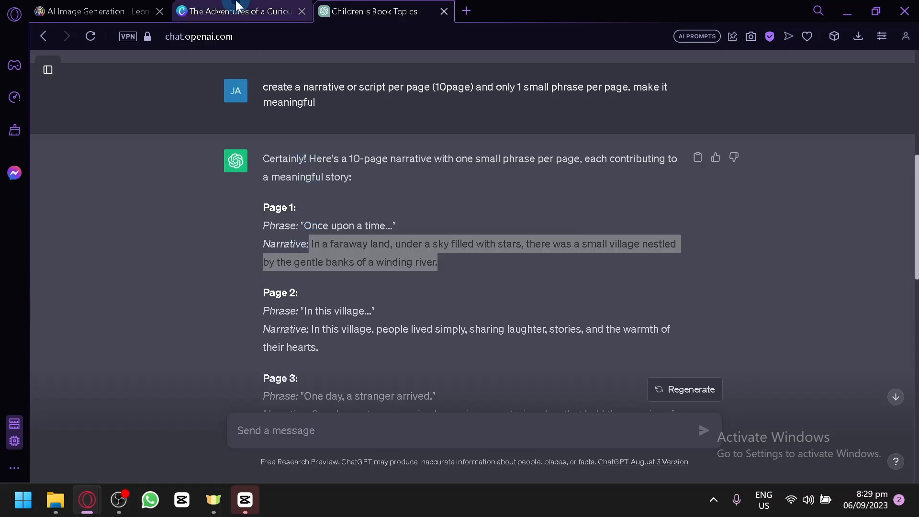
Step: In Leonardo.Ai, replace "staring at the stars" in the prompt with the copied Page 1 narrative and generate the images
click(242, 11)
click(91, 11)
scroll(731, 300, up, 5)
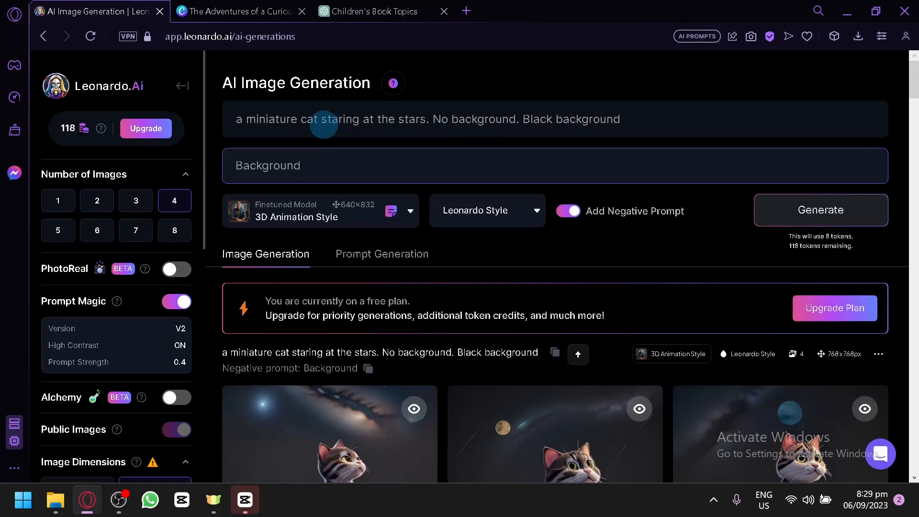
drag(321, 119, 425, 119)
key(ctrl+v)
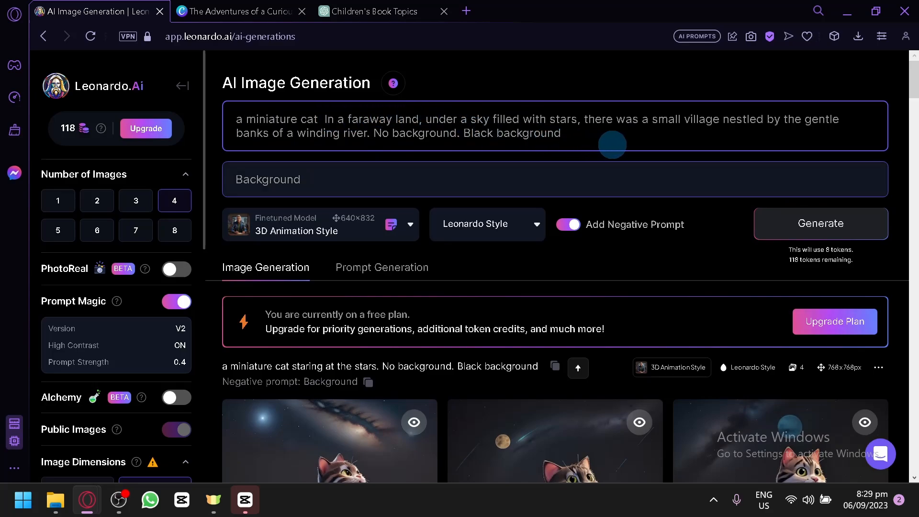
scroll(652, 160, down, 6)
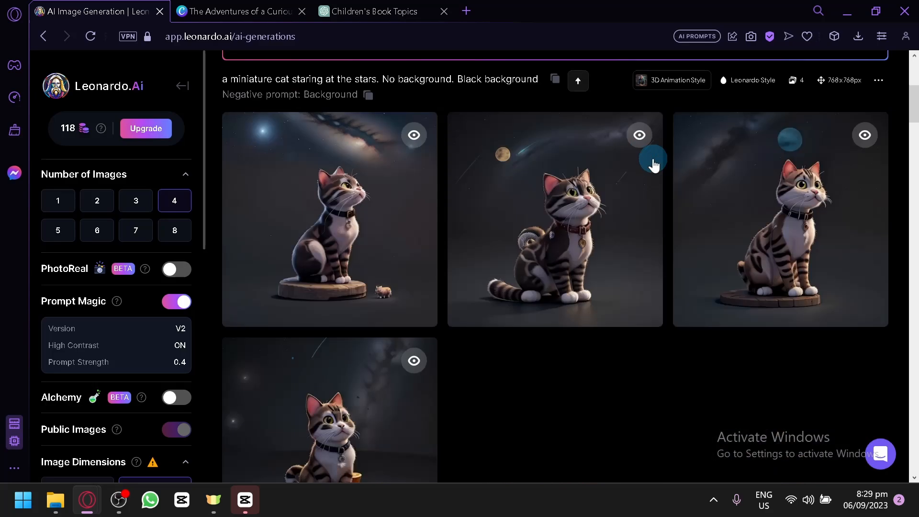
scroll(679, 182, up, 4)
scroll(690, 191, up, 2)
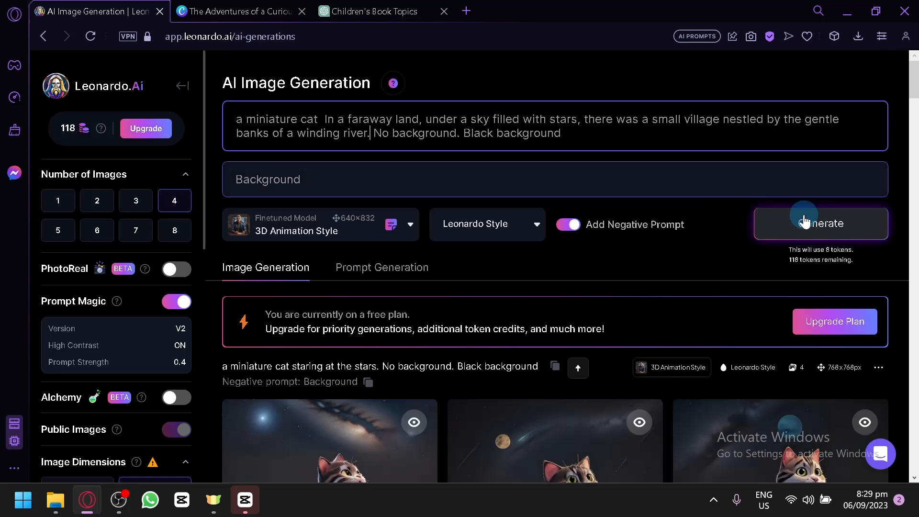
click(803, 222)
Step: In ChatGPT's reply, copy the Page 1 phrase "Once upon a time..." without its "Phrase:" label
click(264, 9)
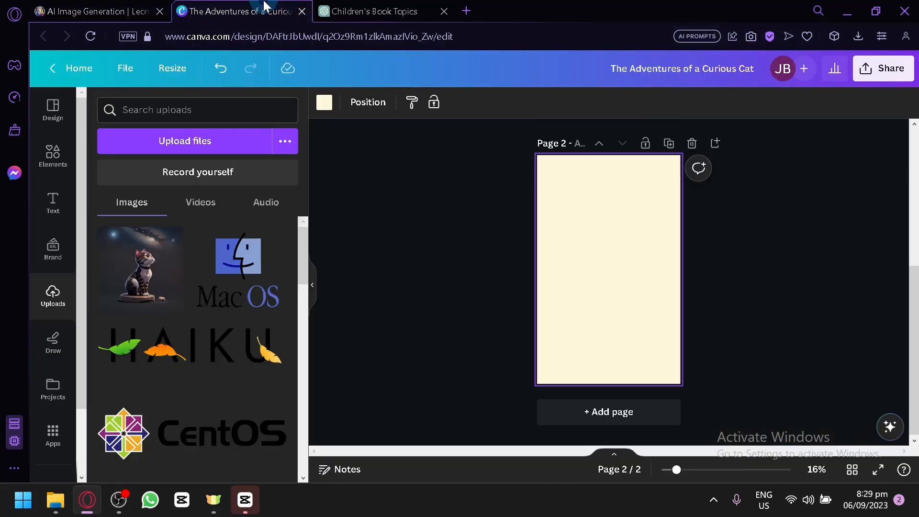
click(416, 9)
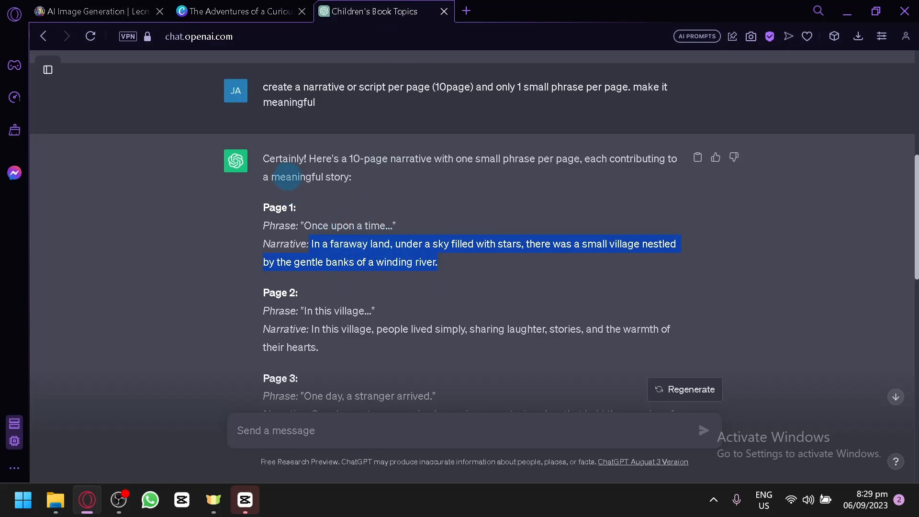
click(424, 233)
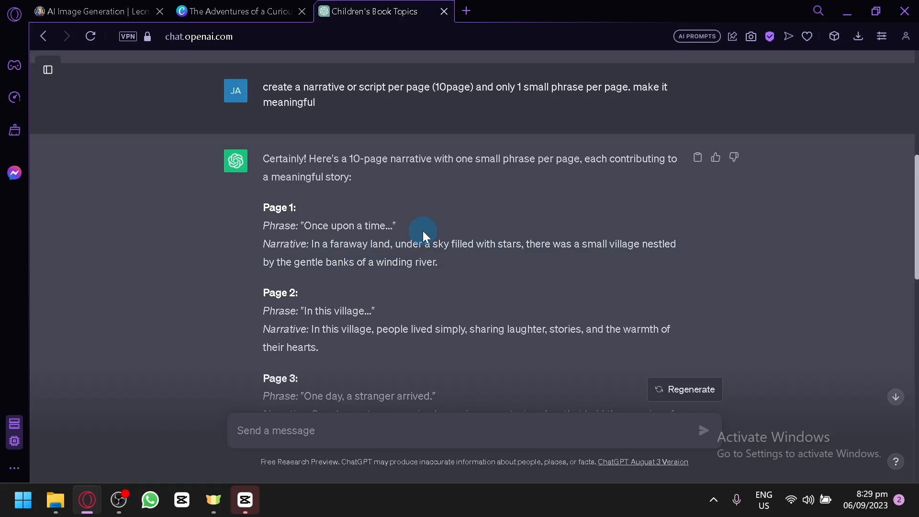
drag(399, 227, 301, 226)
key(ctrl+c)
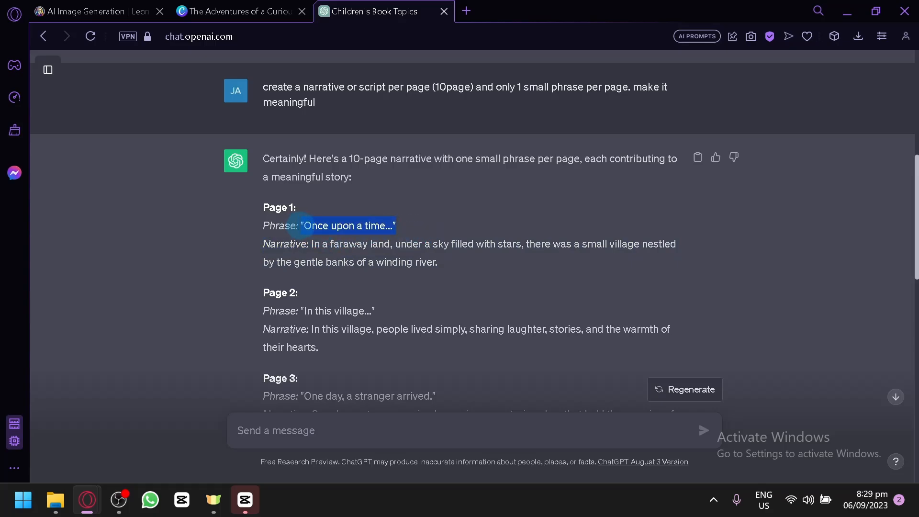
Step: In Canva, place a copy of the cover title on page 2 and set its text color to black
click(239, 11)
scroll(599, 292, up, 5)
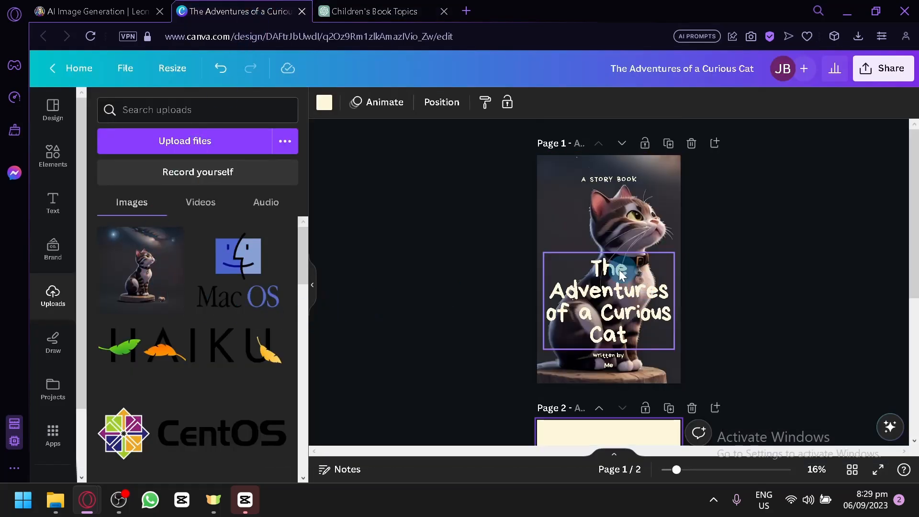
drag(612, 294, 618, 387)
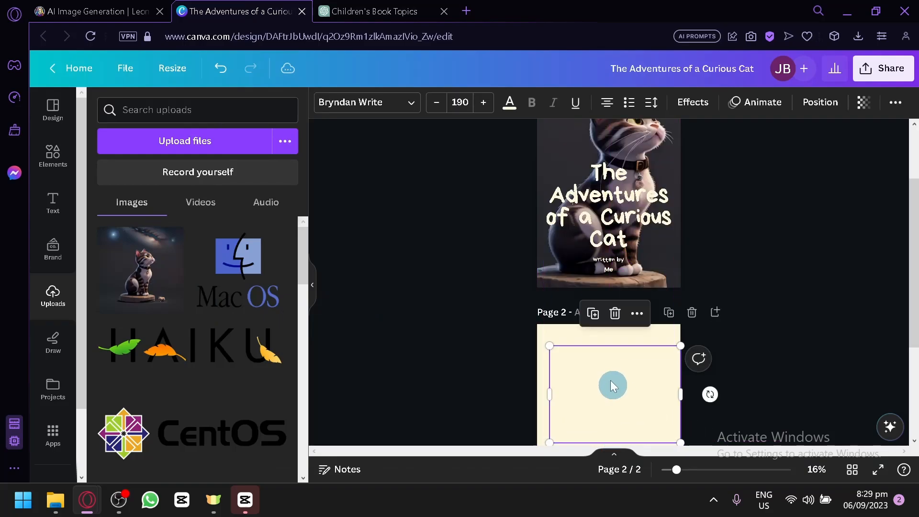
click(502, 109)
click(104, 453)
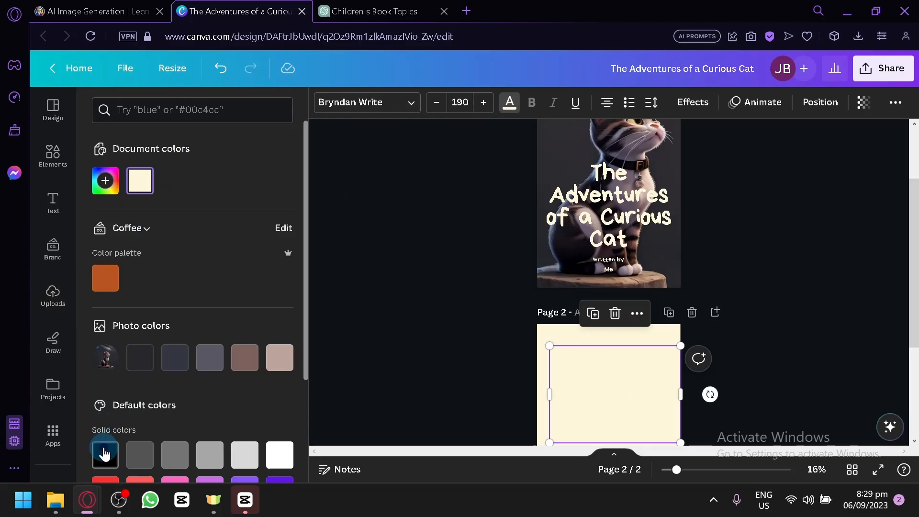
Step: Replace the copied title text on page 2 with the phrase "Once upon a time..." and center it horizontally on the page
scroll(679, 363, down, 2)
click(616, 311)
key(ctrl+a)
key(ctrl+v)
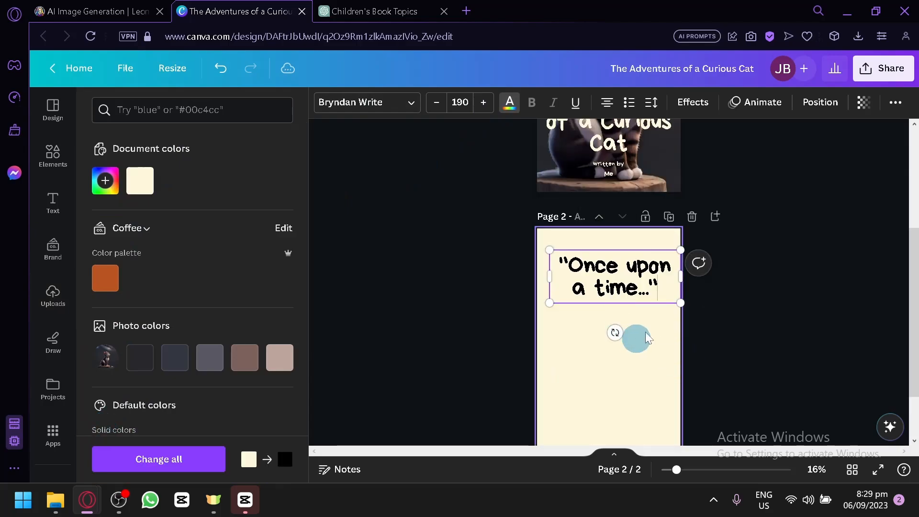
drag(642, 287, 640, 288)
Step: In Leonardo.Ai, review the new village images and download the fourth one, with the cat sitting on a rock by the river
click(125, 11)
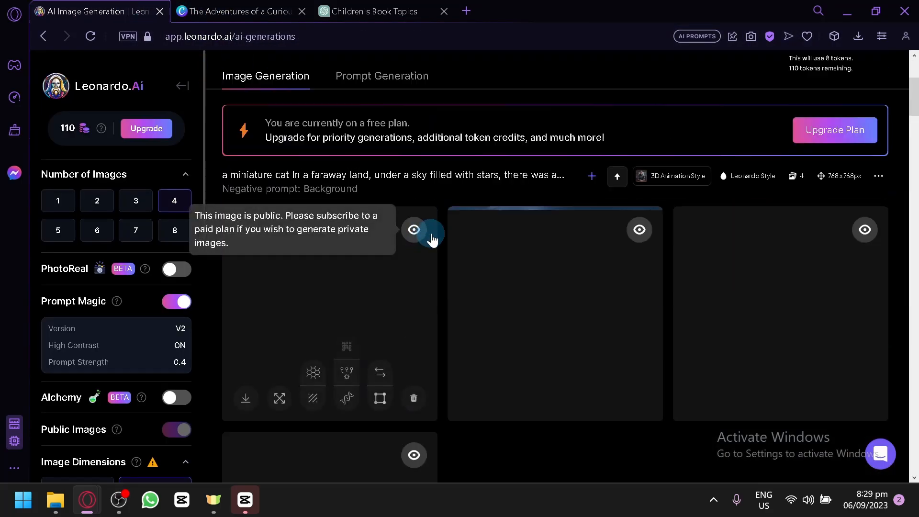
scroll(604, 398, down, 2)
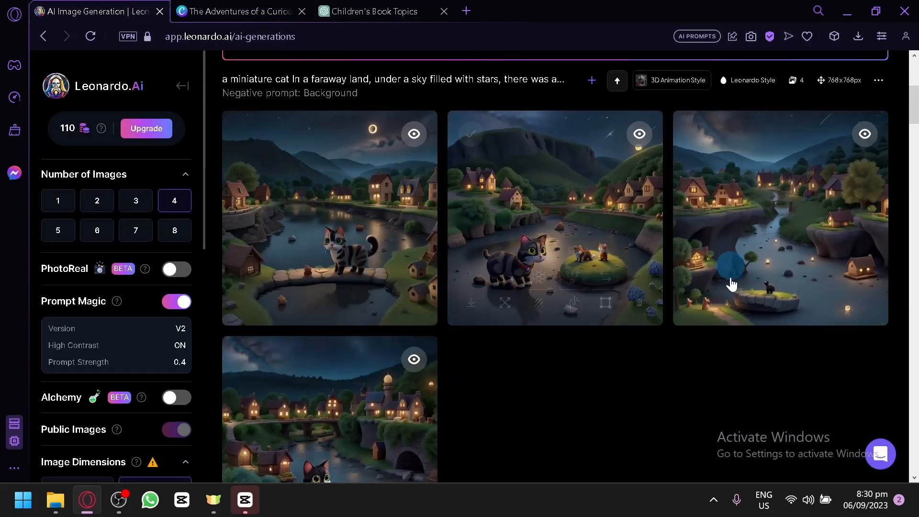
scroll(694, 399, down, 2)
mouse_move(402, 371)
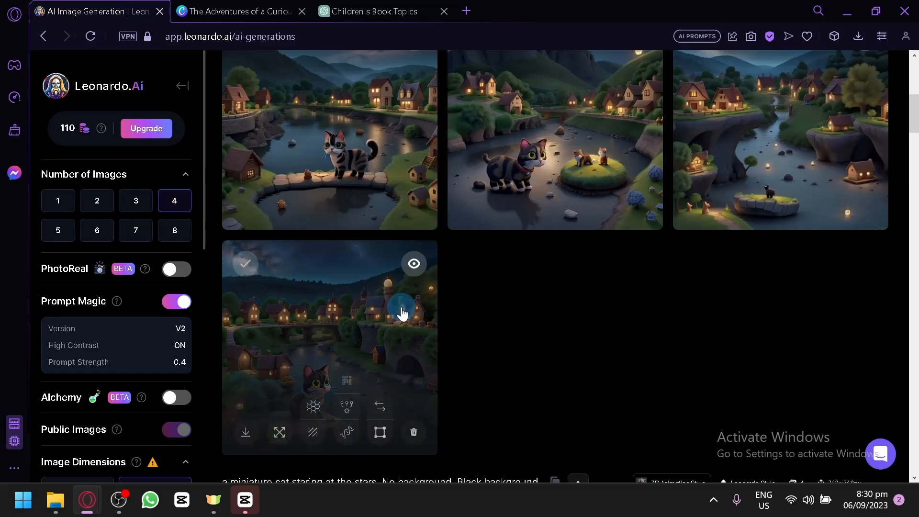
click(412, 378)
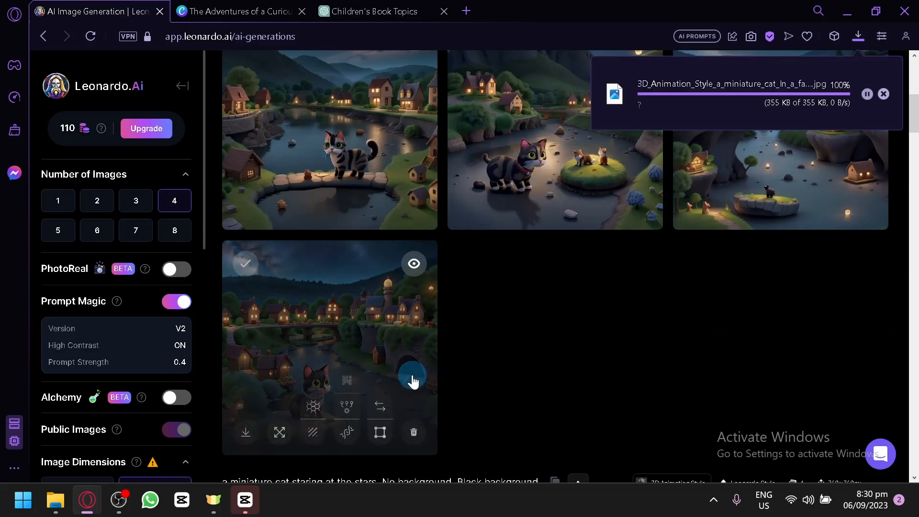
Step: Add the downloaded river village image to page 2 of the Canva book
click(275, 7)
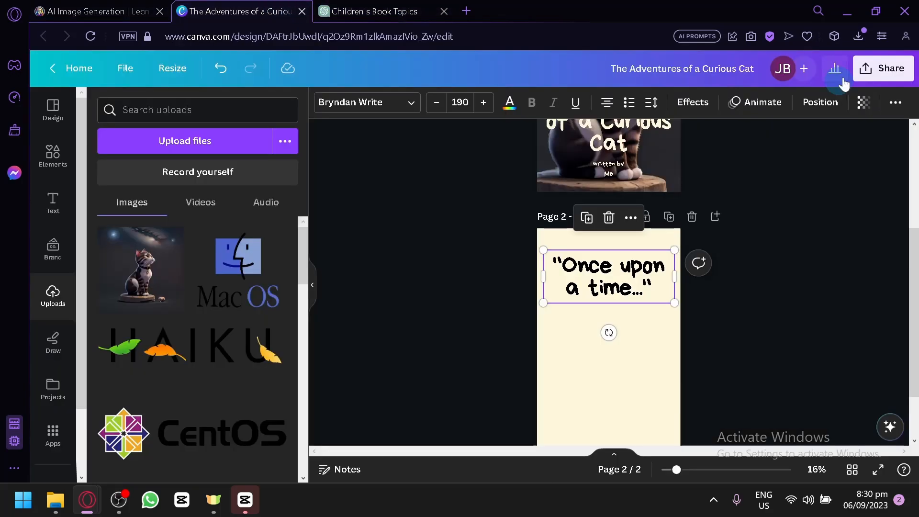
click(857, 36)
drag(749, 136, 555, 319)
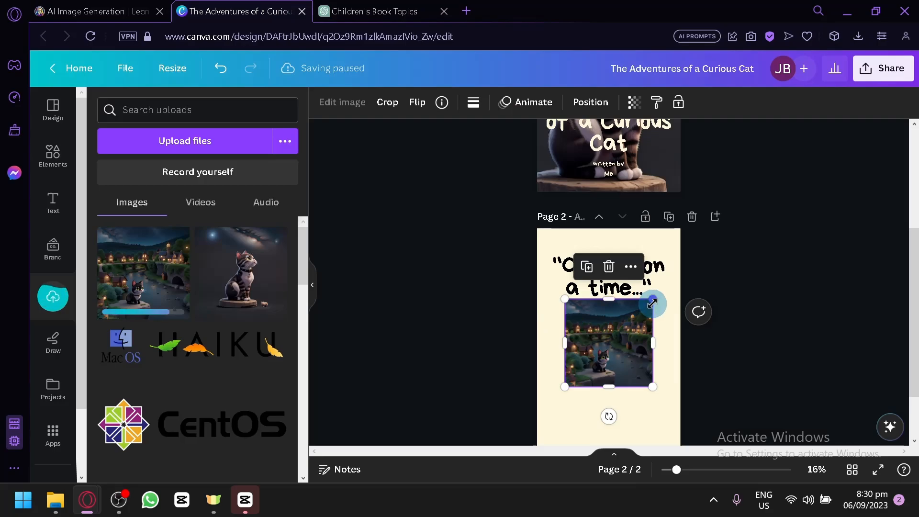
Step: Resize and position the village image as page 2's full background behind the phrase, keeping the cat in the lower part of the page
drag(652, 299, 876, 96)
scroll(691, 383, down, 2)
drag(658, 239, 580, 328)
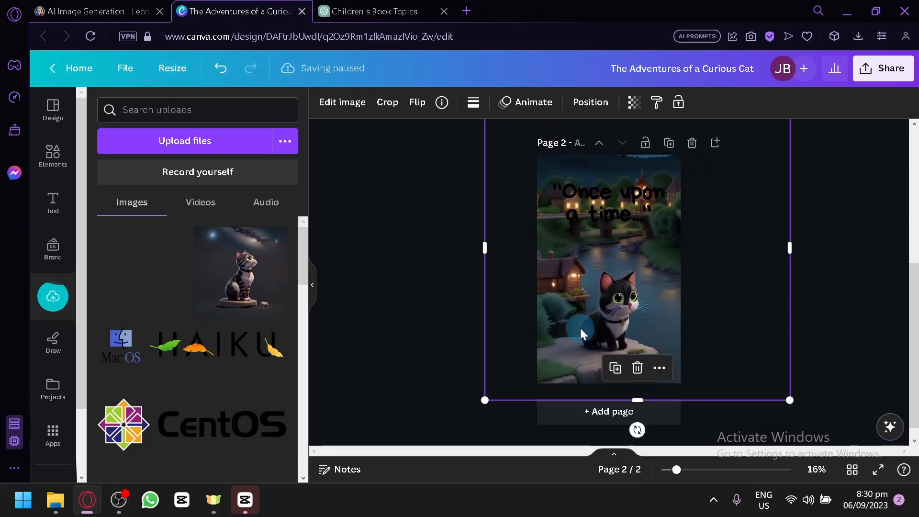
drag(788, 398, 662, 312)
drag(610, 259, 640, 360)
drag(714, 196, 784, 166)
click(811, 203)
Step: Change the "Once upon a time..." text color to the document's cream color
click(622, 223)
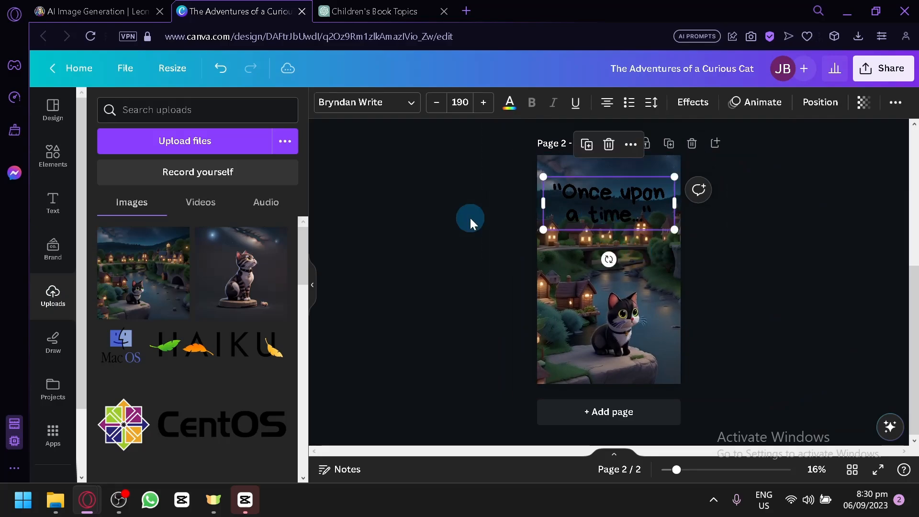
click(508, 108)
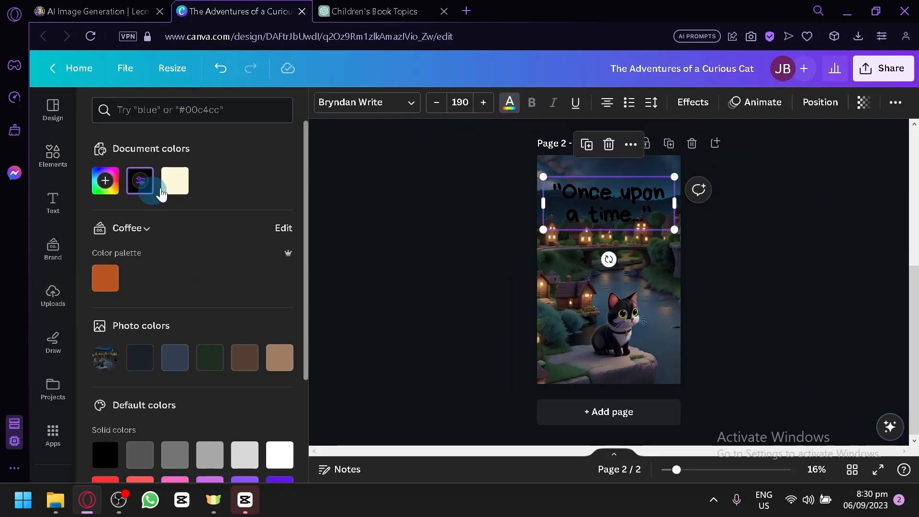
click(175, 180)
click(418, 208)
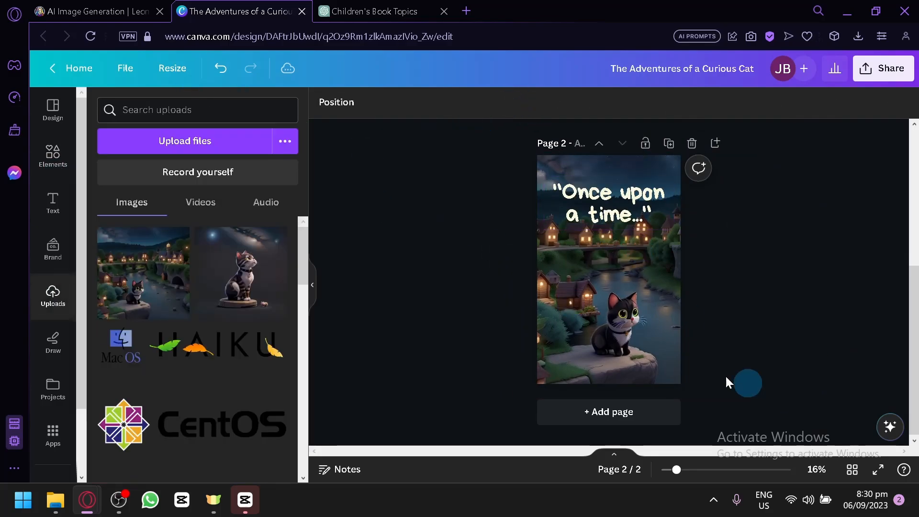
click(395, 10)
scroll(310, 167, down, 15)
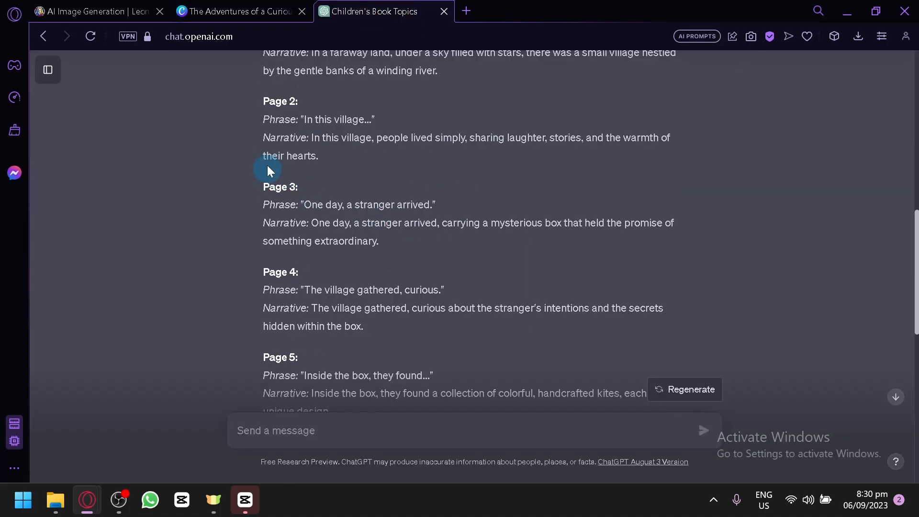
click(130, 7)
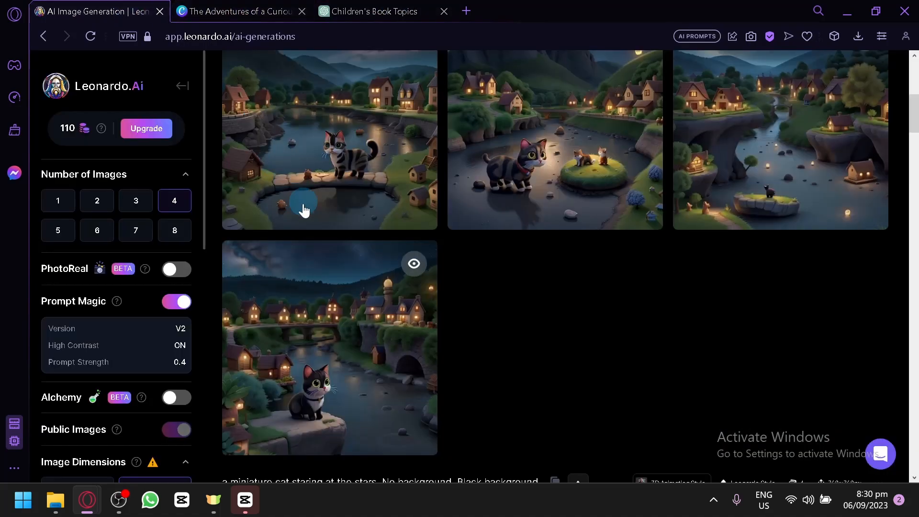
scroll(302, 205, up, 5)
click(207, 7)
click(824, 271)
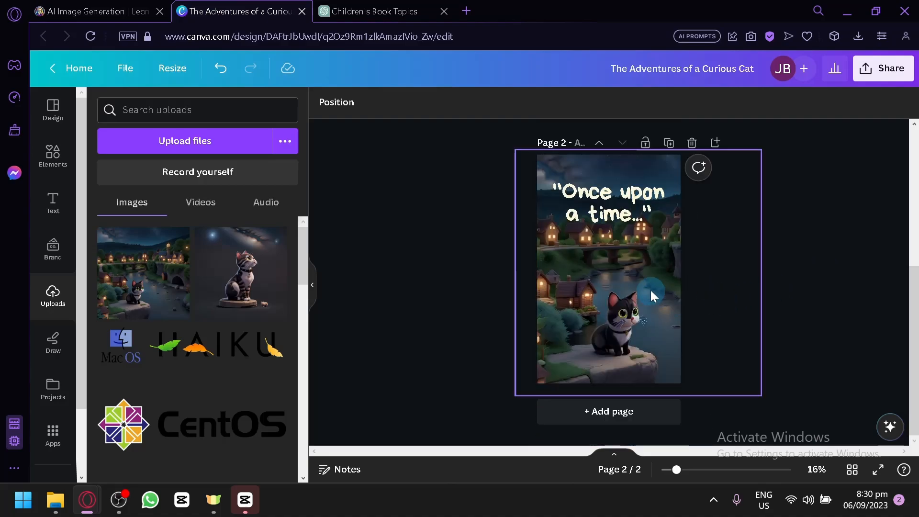
click(527, 297)
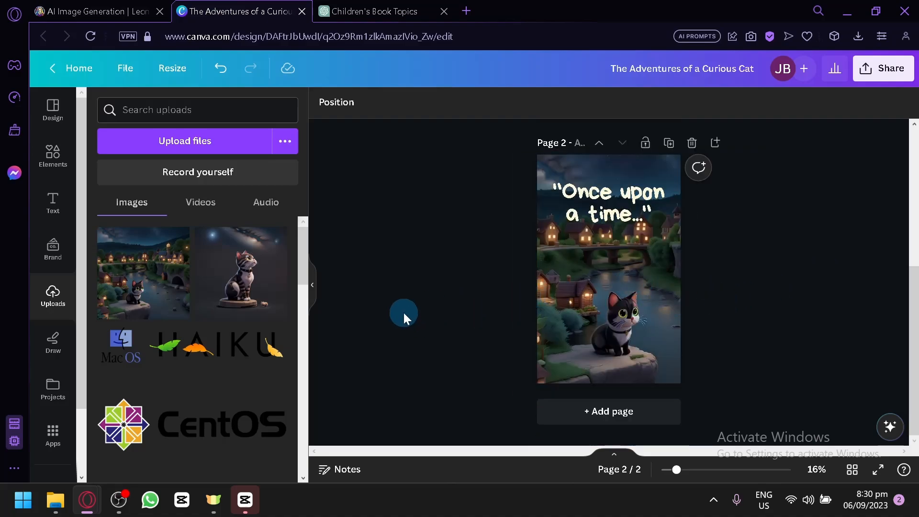